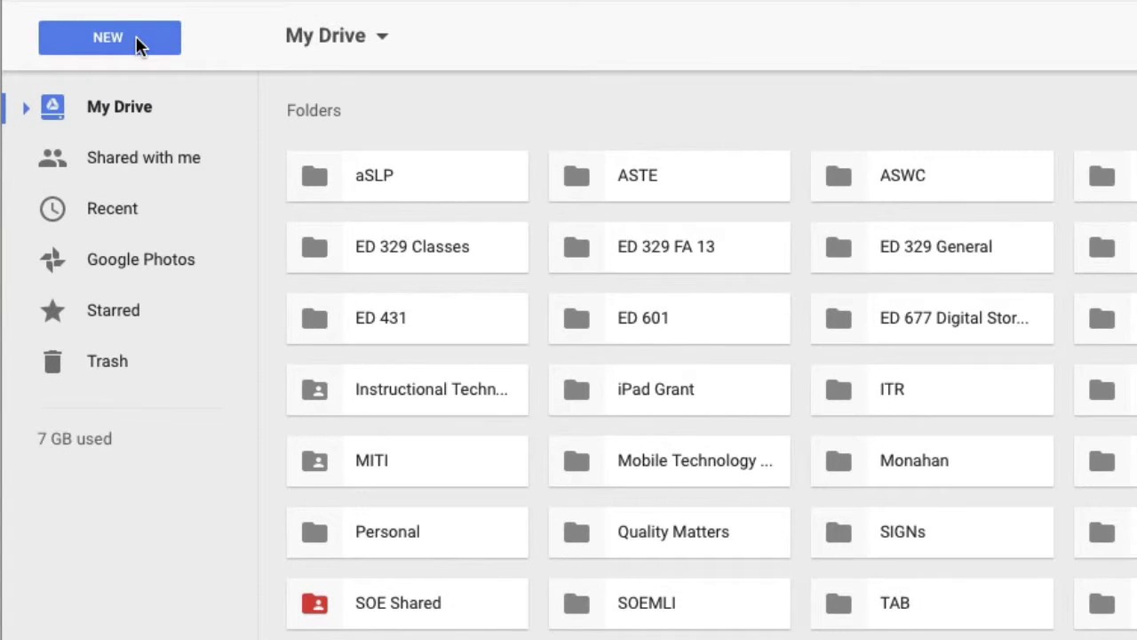
From Drive's New menu, reveal the More submenu listing Google Forms and Google Drawings
{"action": "left_click", "coordinate": [136, 40]}
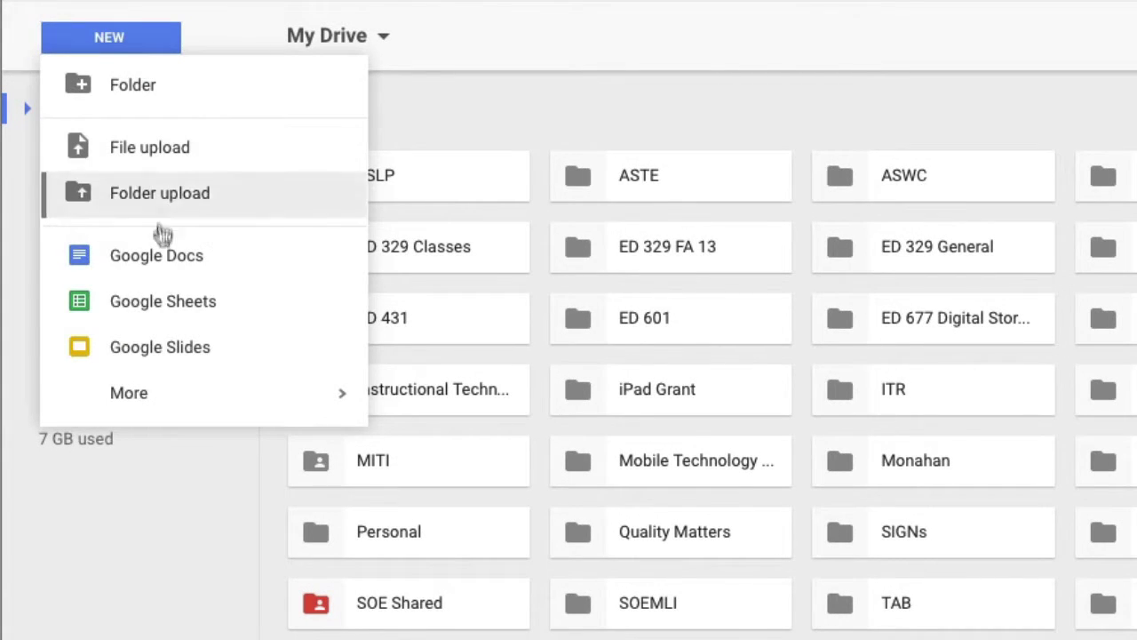
{"action": "mouse_move", "coordinate": [147, 404]}
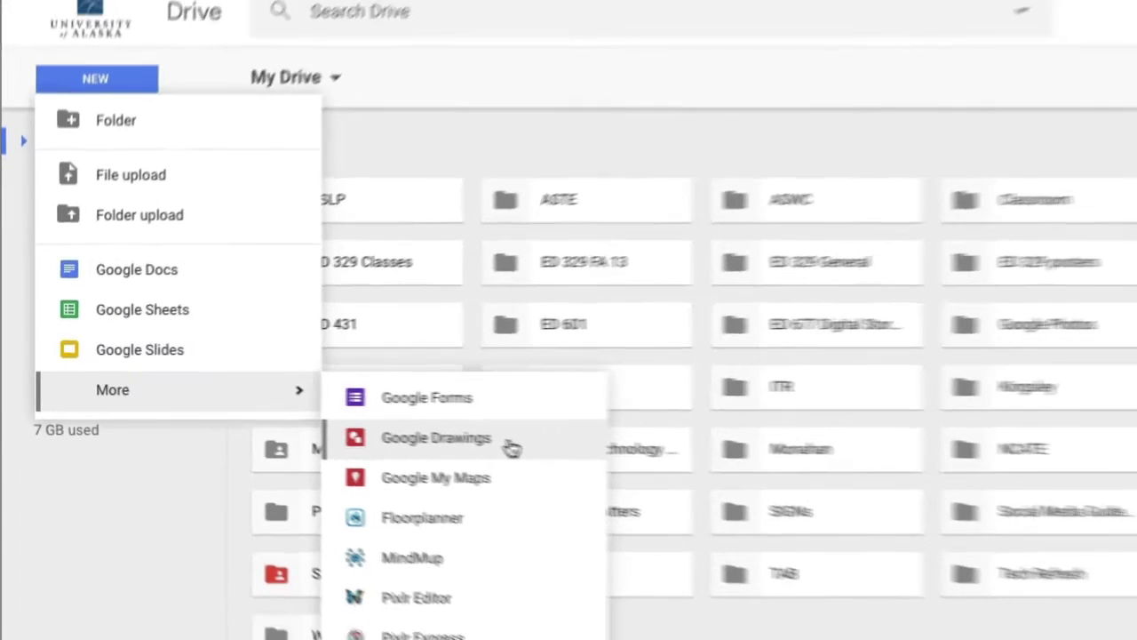
Create a new Google Drawing and browse the Shapes, Arrows, Callouts and Equation categories
{"action": "left_click", "coordinate": [499, 444]}
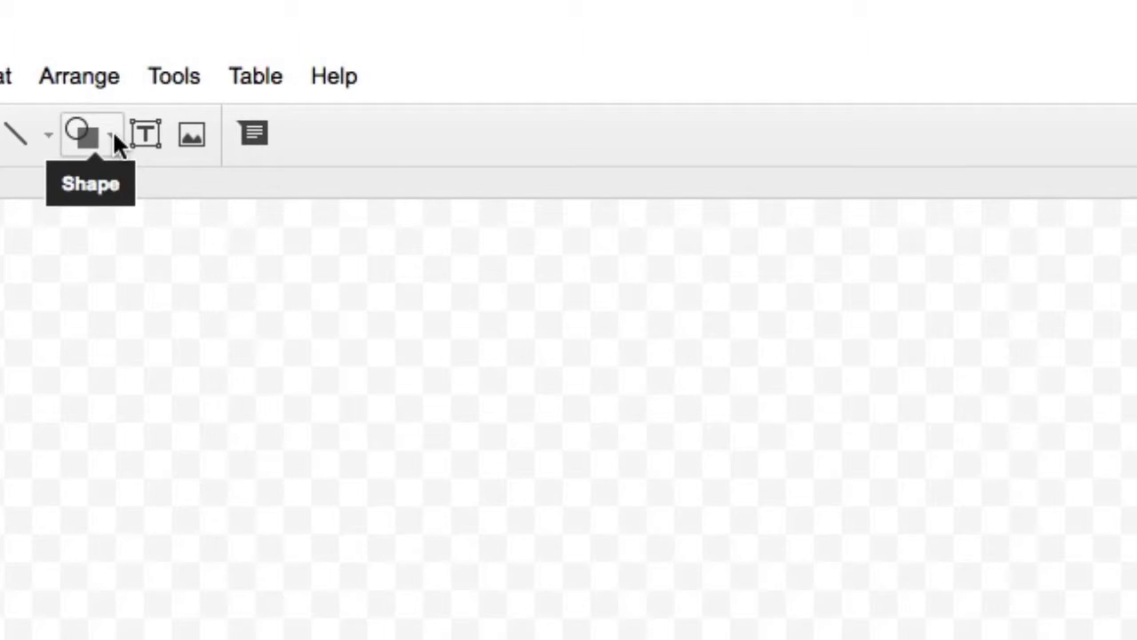
{"action": "left_click", "coordinate": [112, 138]}
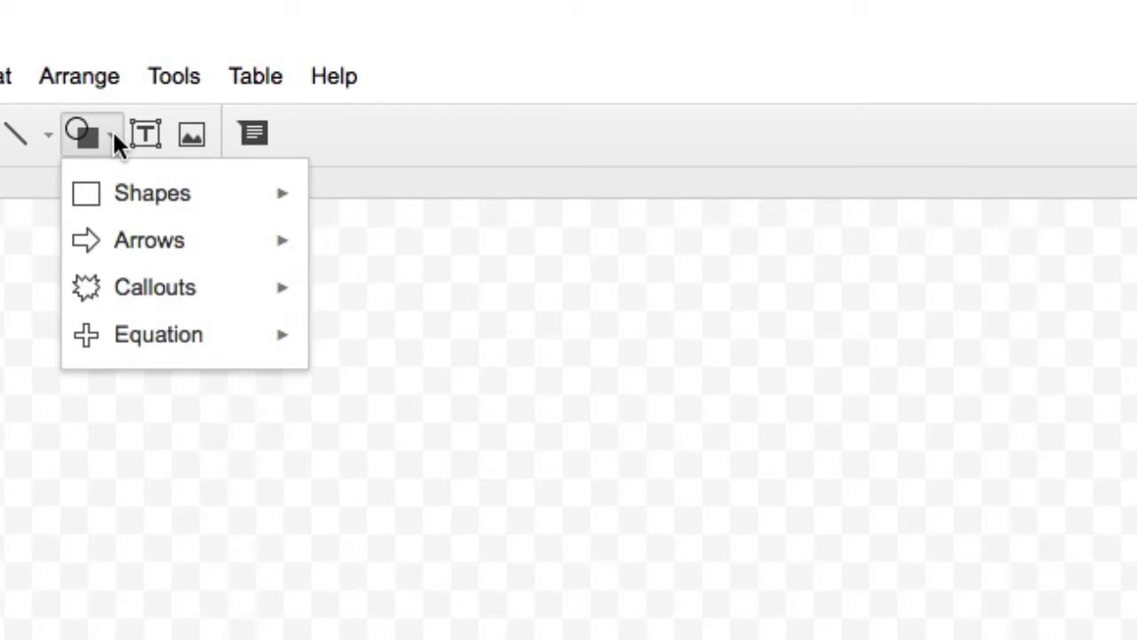
{"action": "mouse_move", "coordinate": [105, 197]}
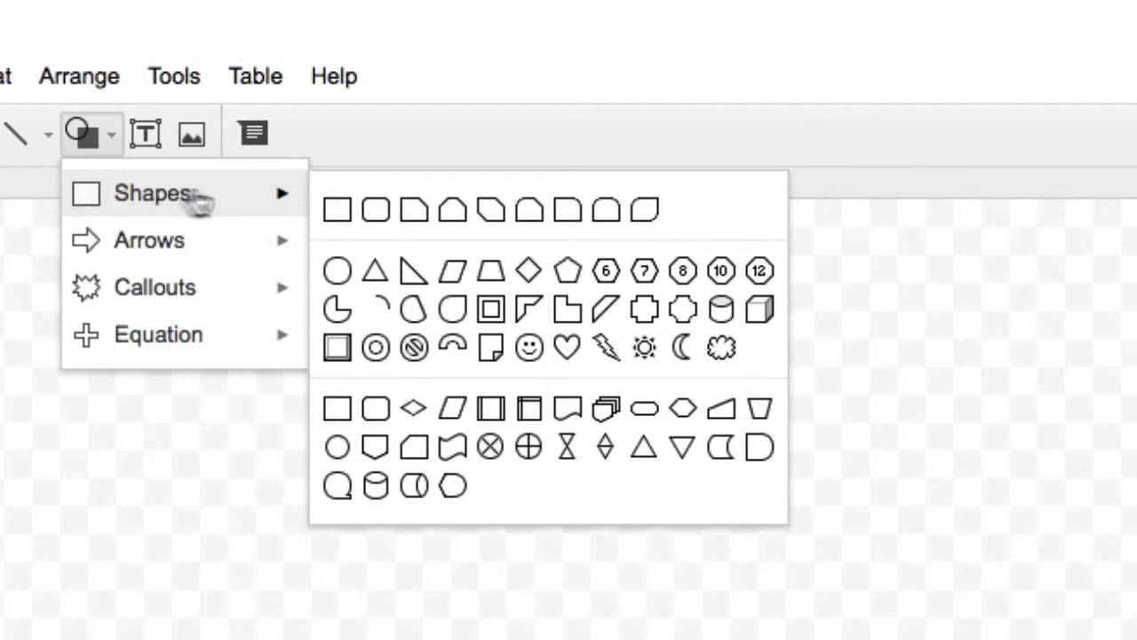
{"action": "mouse_move", "coordinate": [170, 251]}
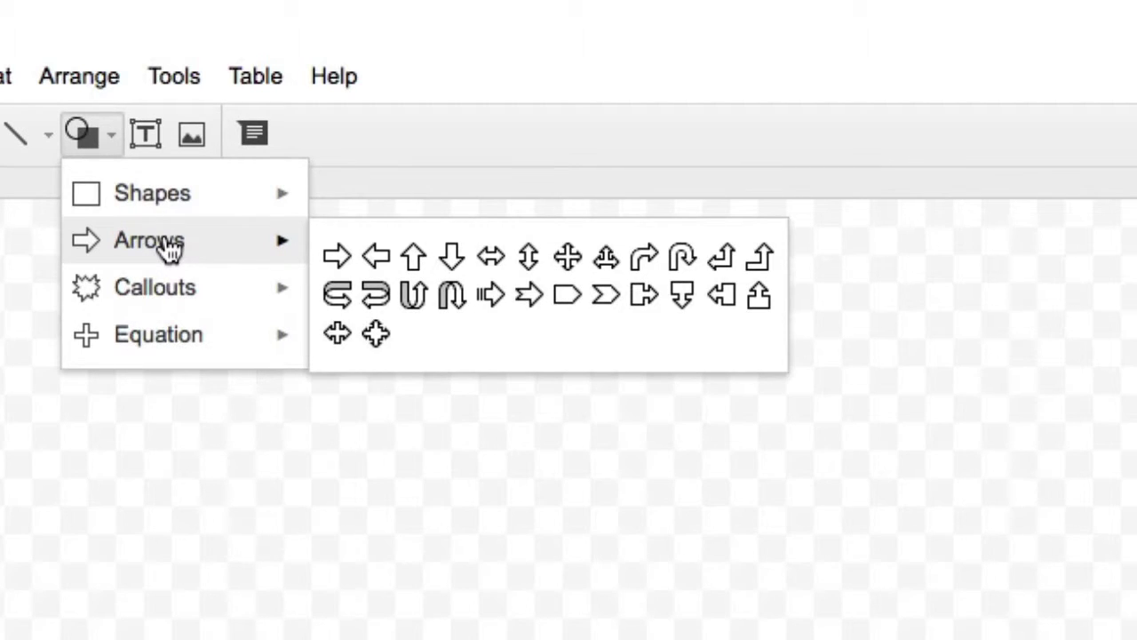
{"action": "mouse_move", "coordinate": [170, 297]}
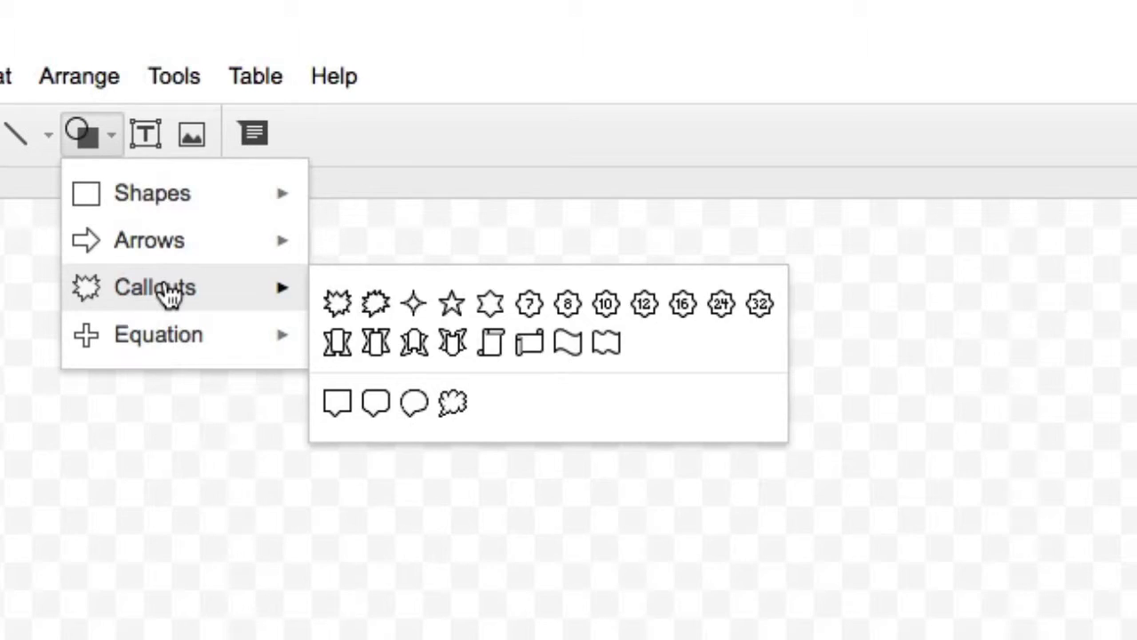
{"action": "mouse_move", "coordinate": [166, 349]}
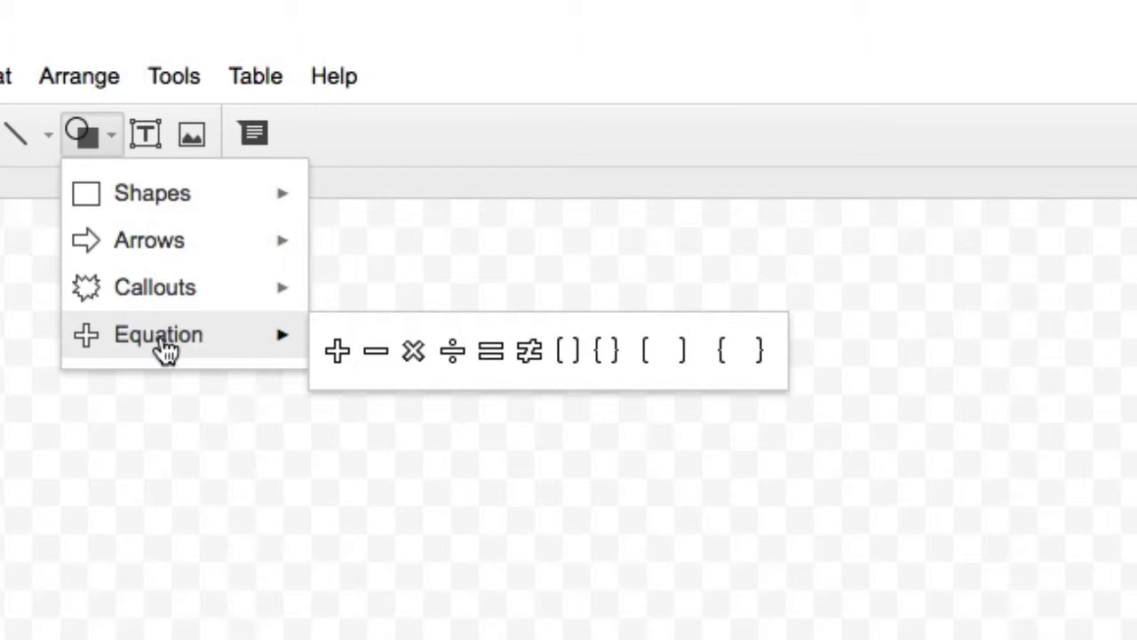
Draw a rectangle near the top left of the canvas
{"action": "mouse_move", "coordinate": [178, 191]}
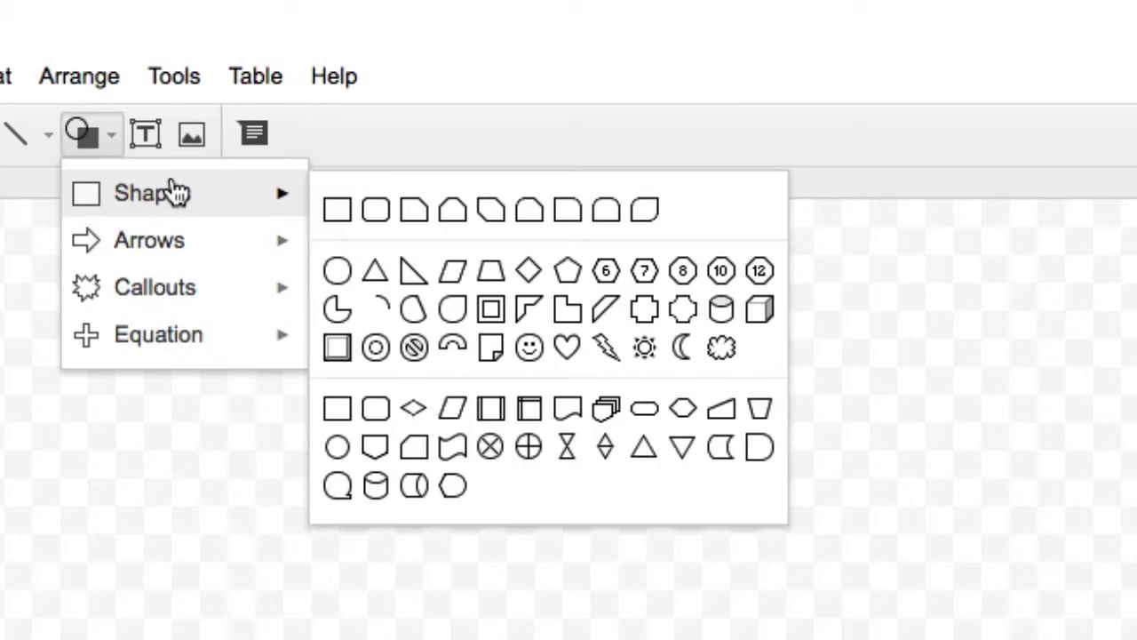
{"action": "left_click", "coordinate": [340, 210]}
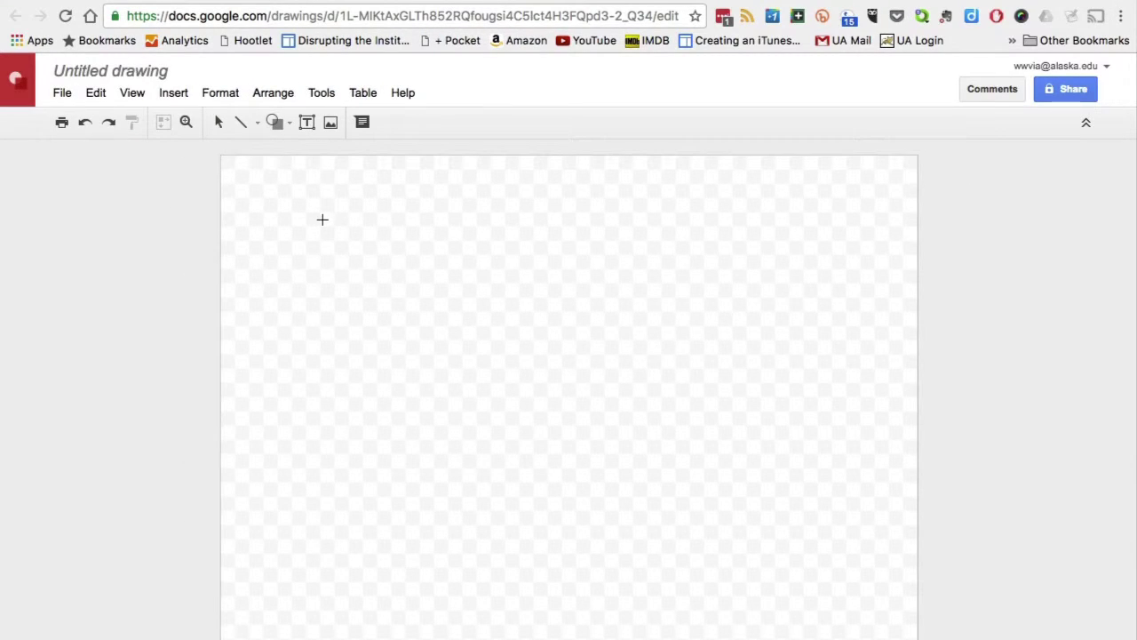
{"action": "left_click_drag", "start_coordinate": [323, 219], "coordinate": [517, 330]}
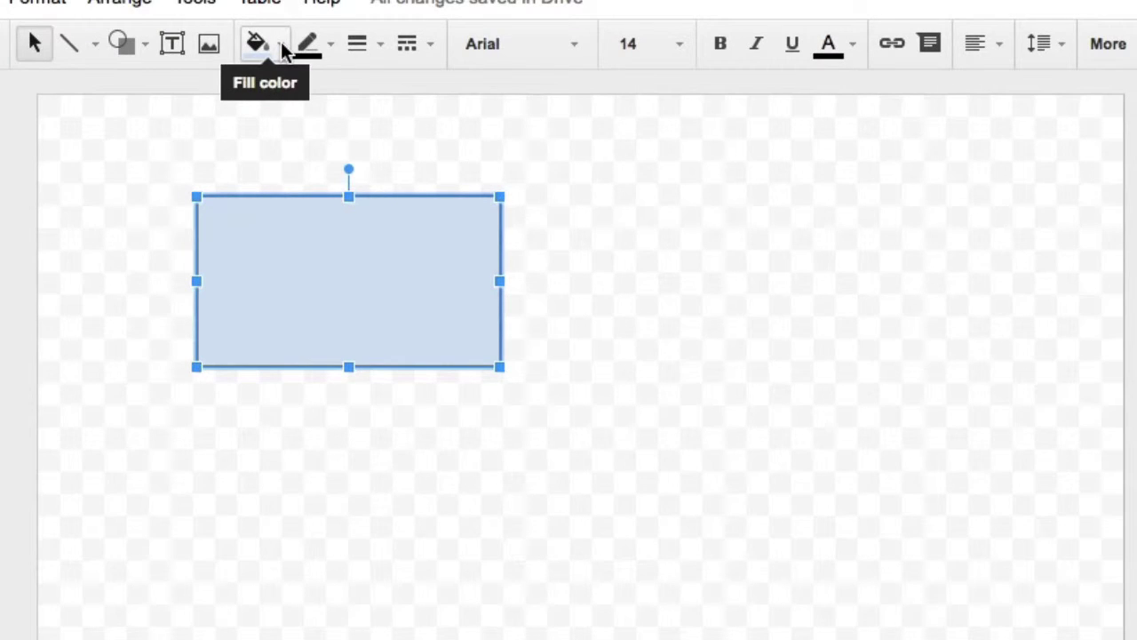
Give the rectangle a yellow fill and a red outline
{"action": "left_click", "coordinate": [281, 46]}
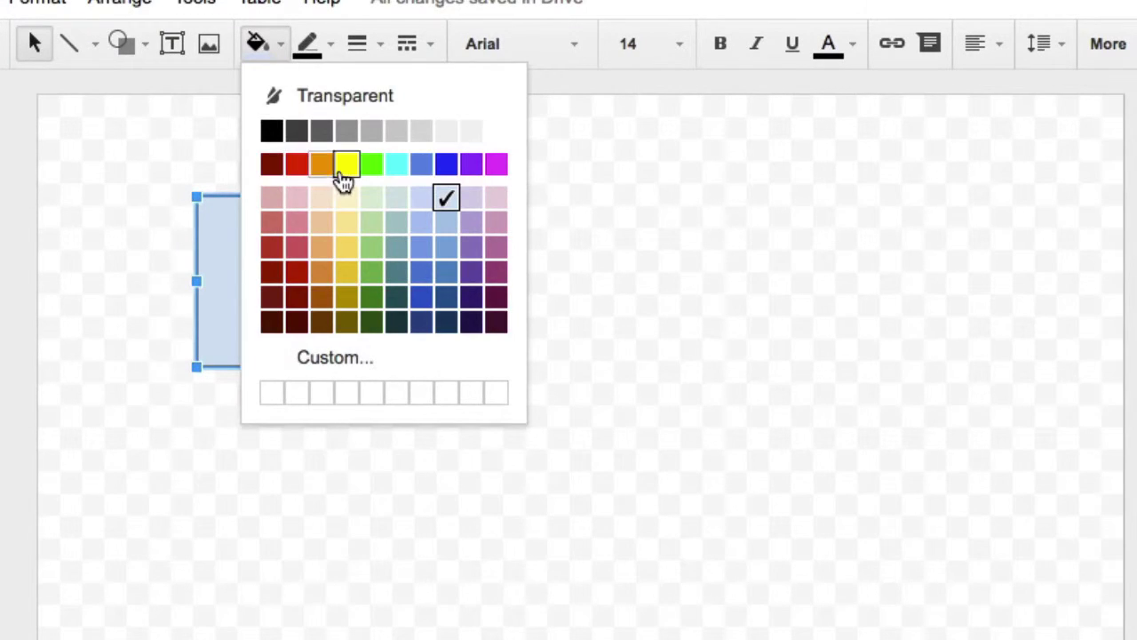
{"action": "left_click", "coordinate": [343, 168]}
{"action": "left_click", "coordinate": [280, 45]}
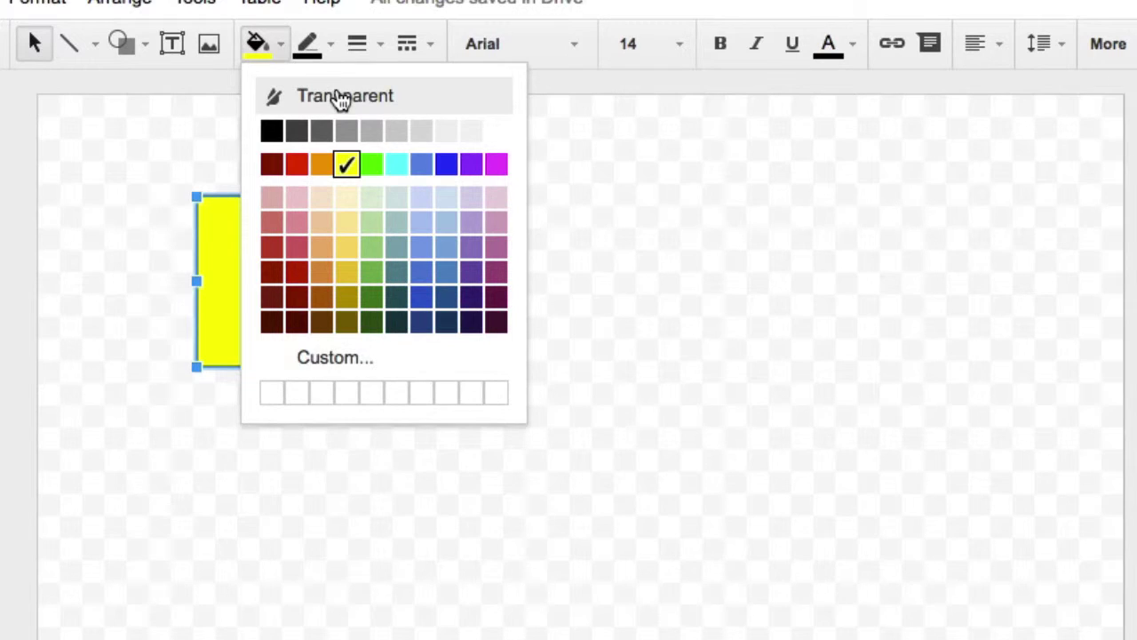
{"action": "left_click", "coordinate": [283, 42]}
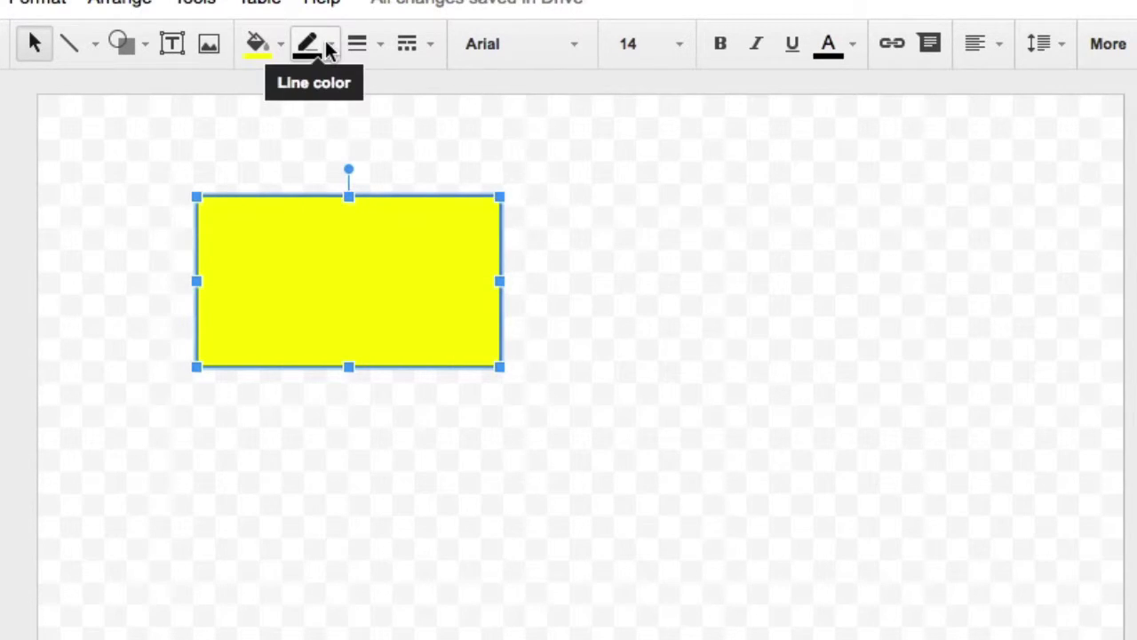
{"action": "left_click", "coordinate": [330, 48]}
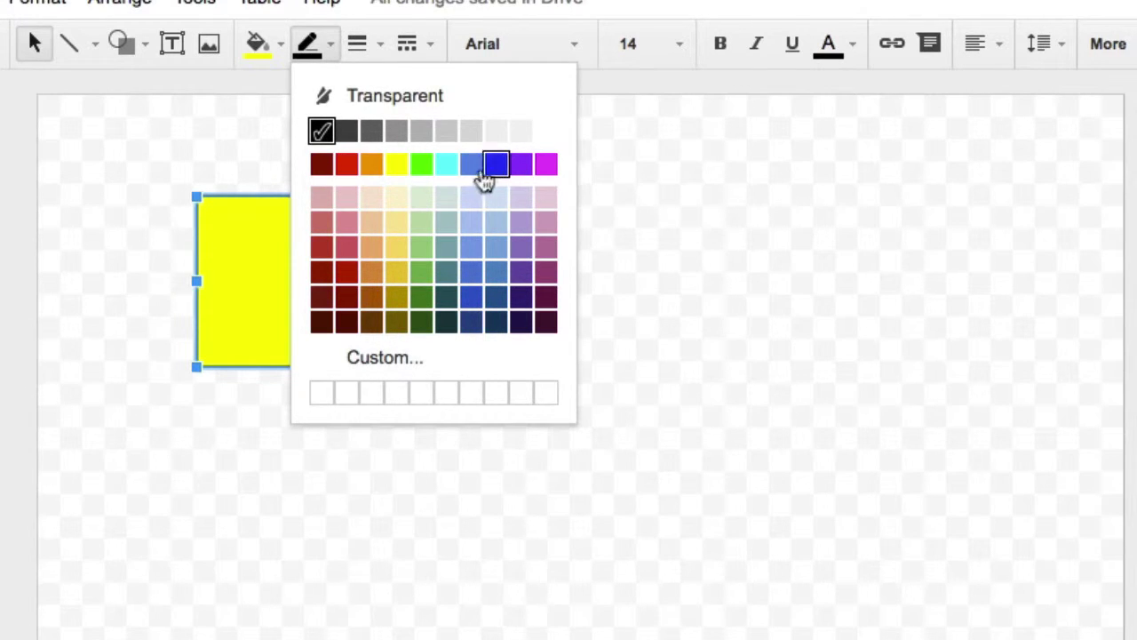
{"action": "left_click", "coordinate": [346, 169]}
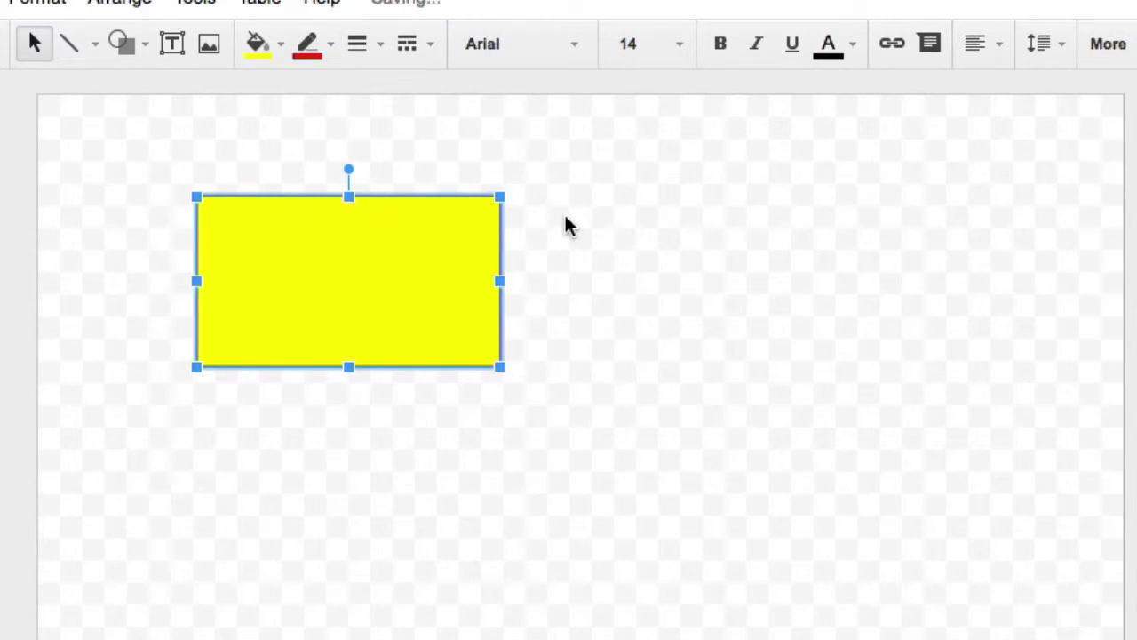
{"action": "left_click", "coordinate": [545, 219]}
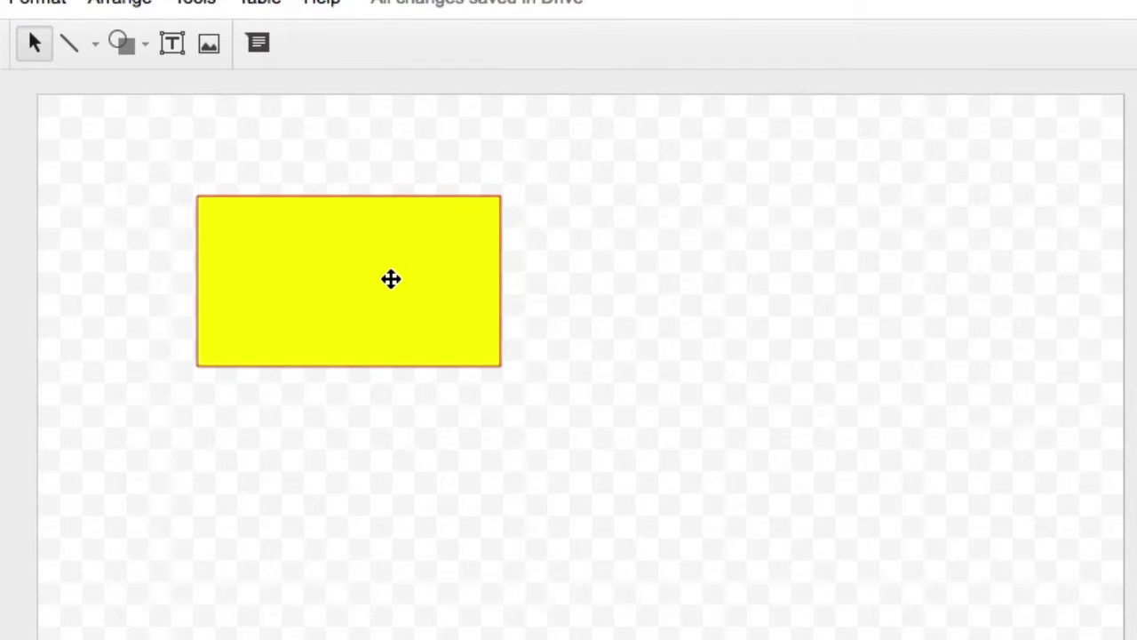
Set the yellow rectangle's outline weight to 3px
{"action": "left_click", "coordinate": [391, 279]}
{"action": "left_click", "coordinate": [377, 44]}
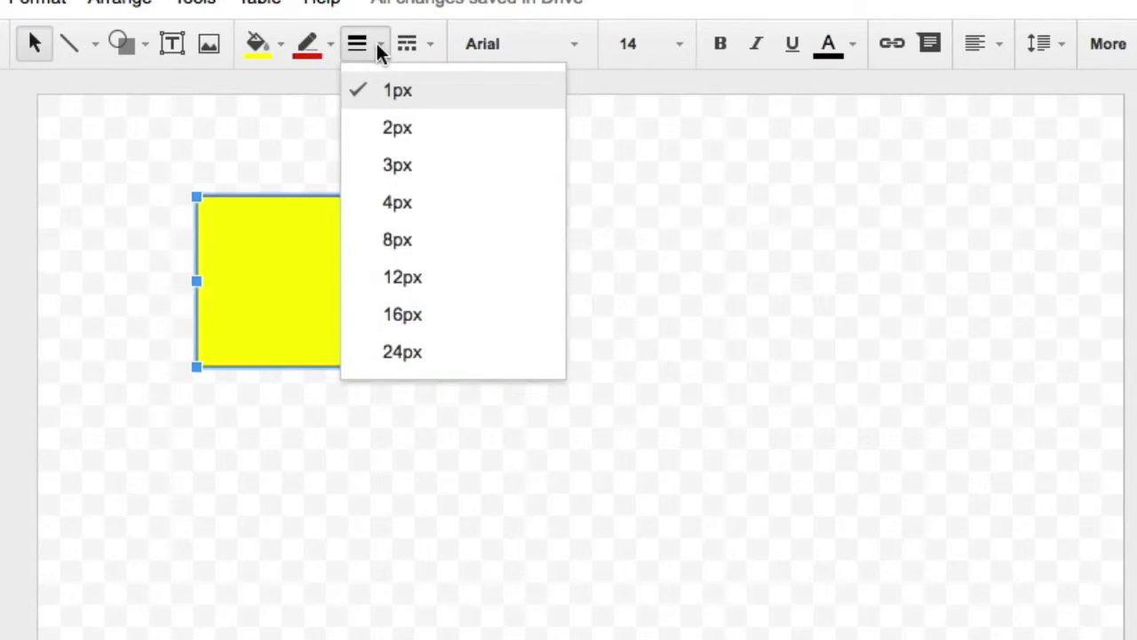
{"action": "left_click", "coordinate": [397, 170]}
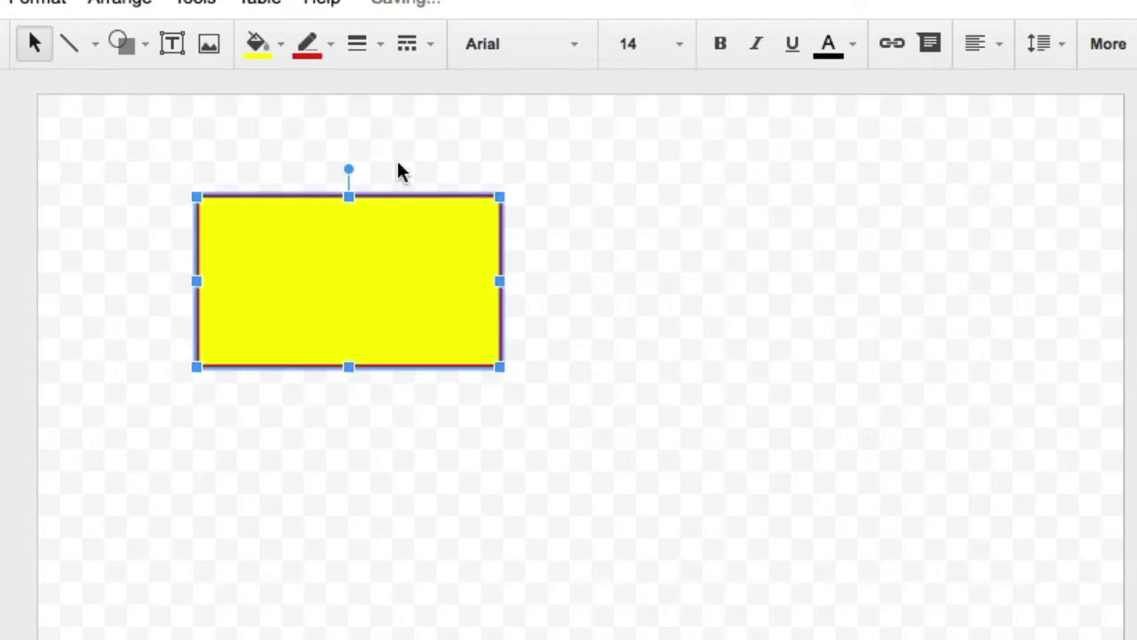
{"action": "left_click", "coordinate": [567, 271]}
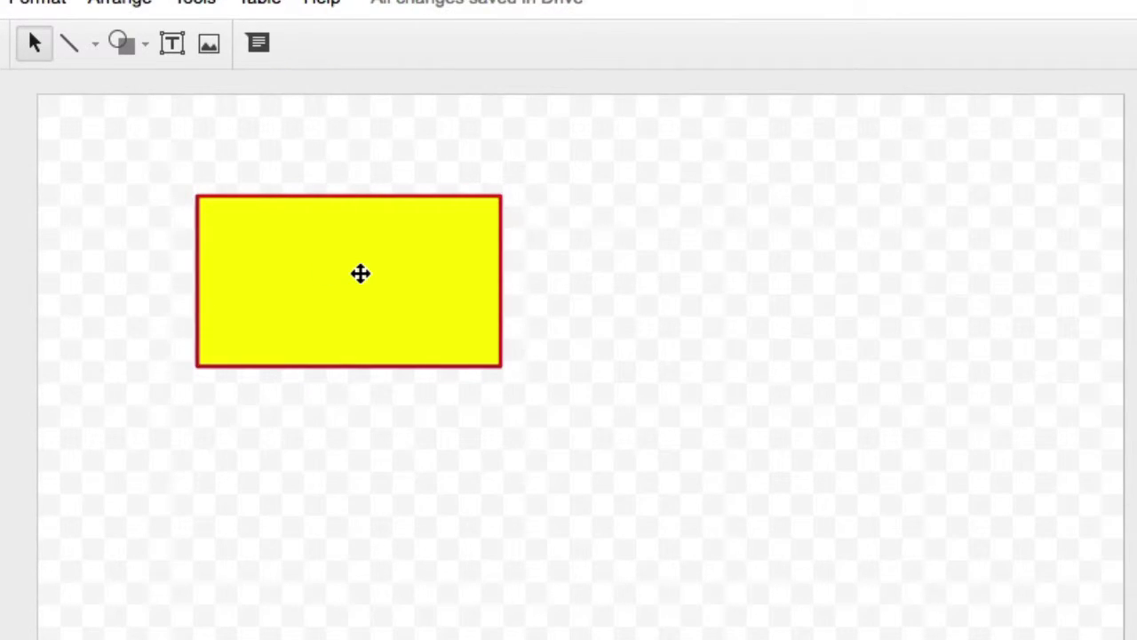
Change the rectangle's outline to the long-dash style
{"action": "left_click", "coordinate": [359, 275]}
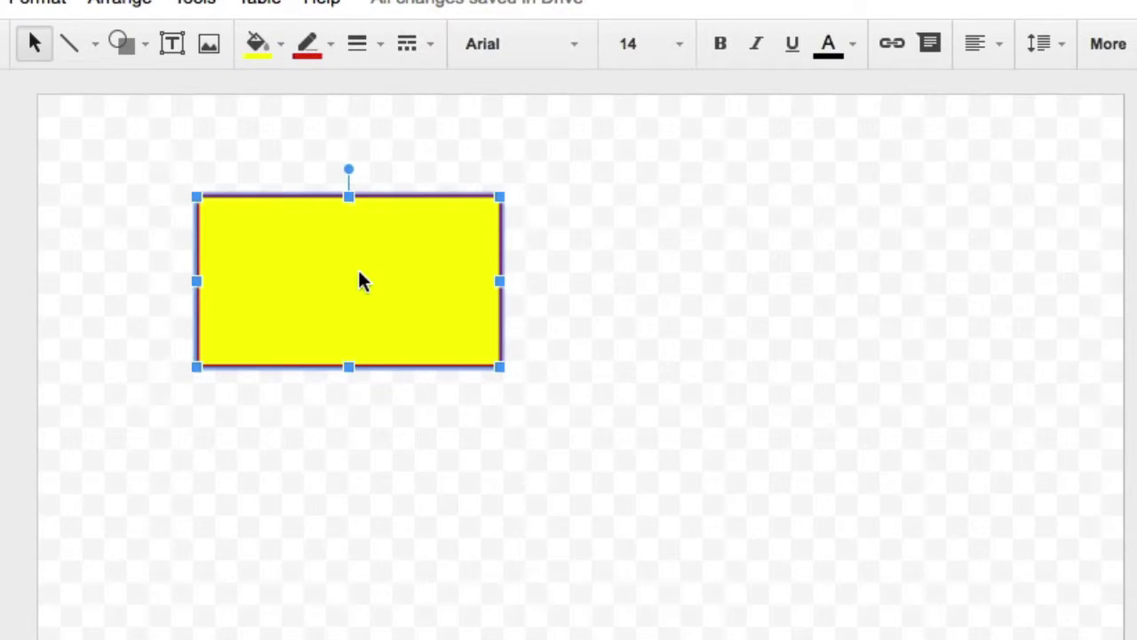
{"action": "left_click", "coordinate": [430, 49]}
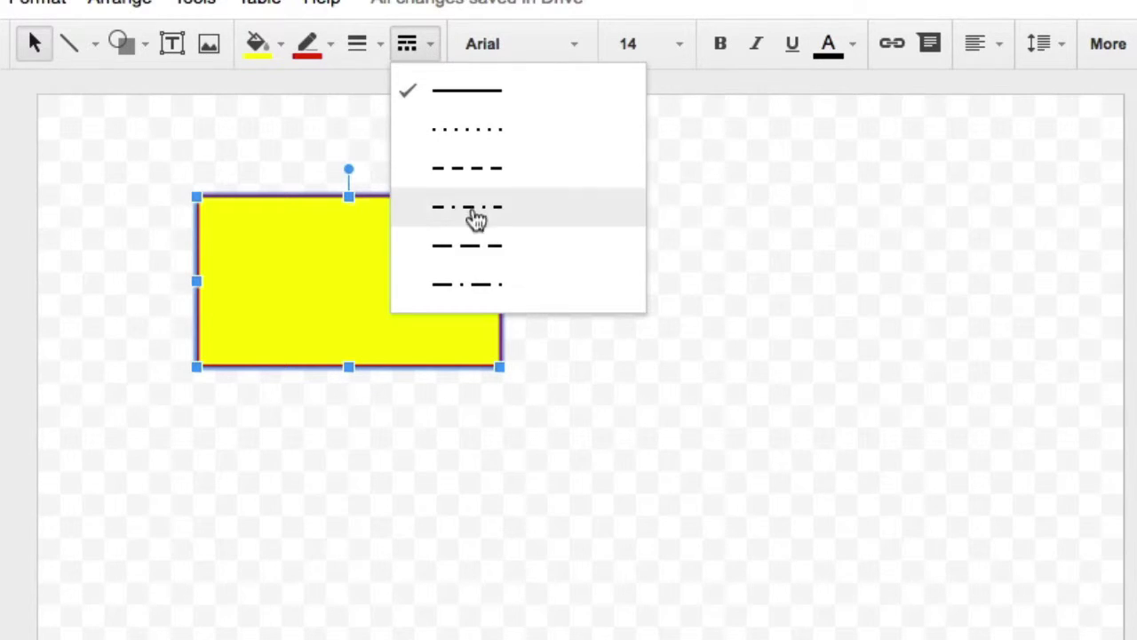
{"action": "left_click", "coordinate": [469, 256]}
{"action": "left_click", "coordinate": [613, 280]}
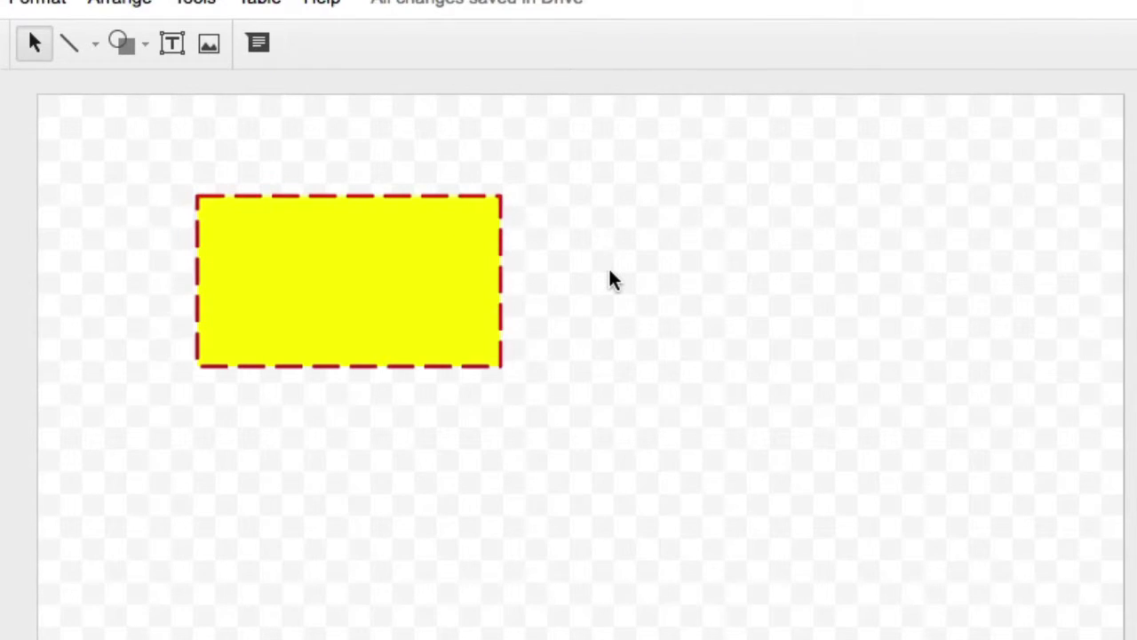
{"action": "left_click", "coordinate": [252, 295]}
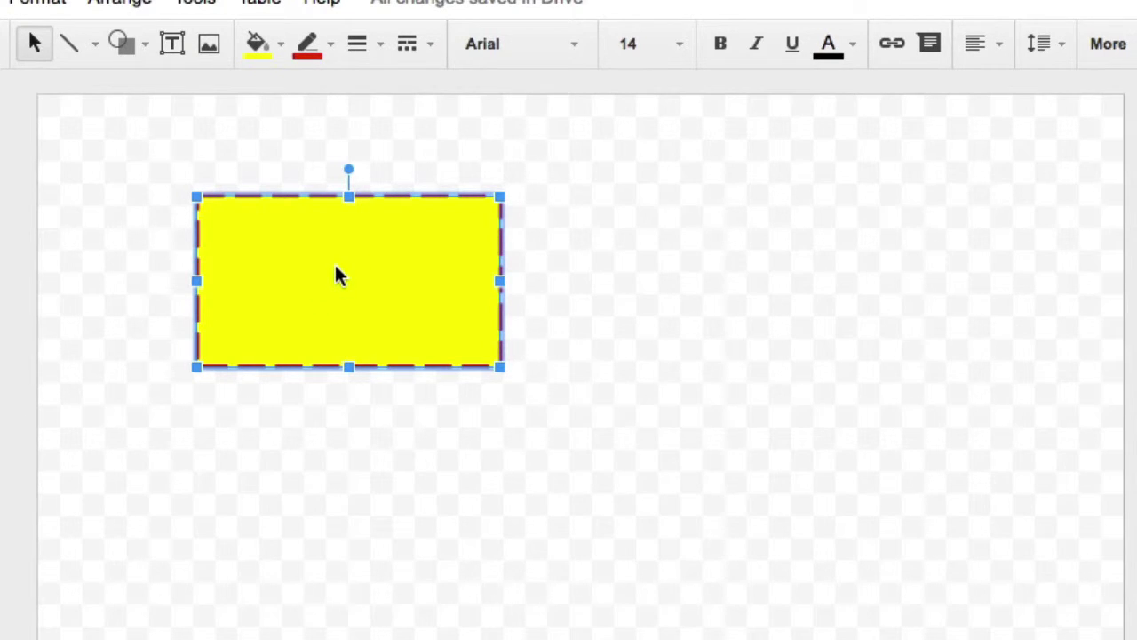
Move the dashed rectangle toward the canvas centre, keeping its original size and 0° rotation
{"action": "left_click_drag", "start_coordinate": [341, 276], "coordinate": [338, 493]}
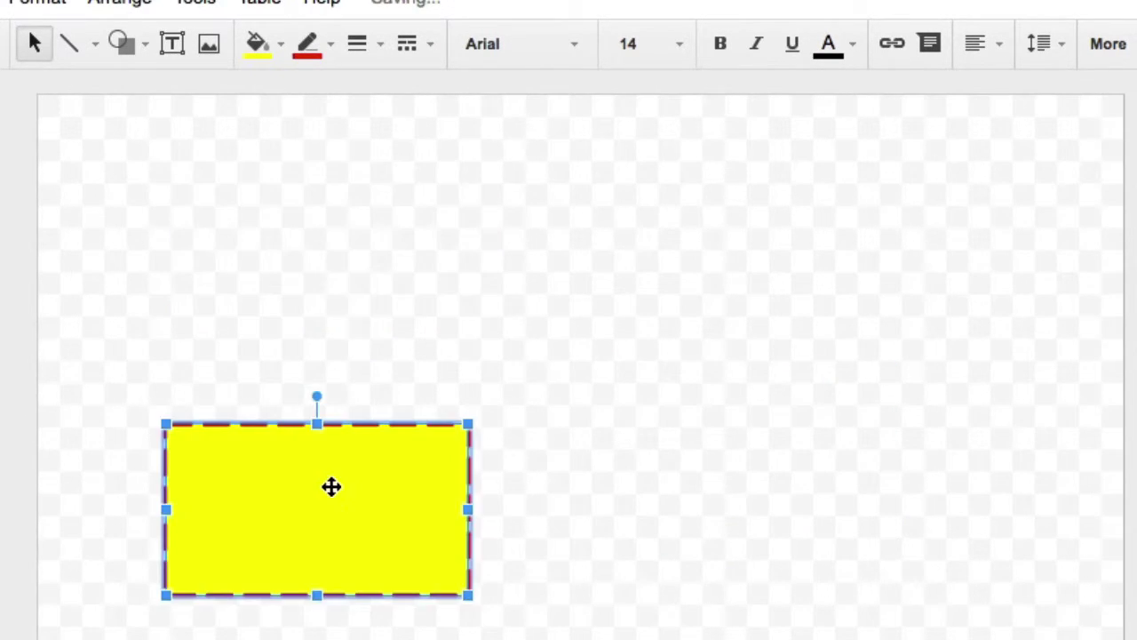
{"action": "mouse_move", "coordinate": [469, 424]}
{"action": "left_mouse_down"}
{"action": "mouse_move", "coordinate": [710, 282]}
{"action": "mouse_move", "coordinate": [472, 413]}
{"action": "left_mouse_up"}
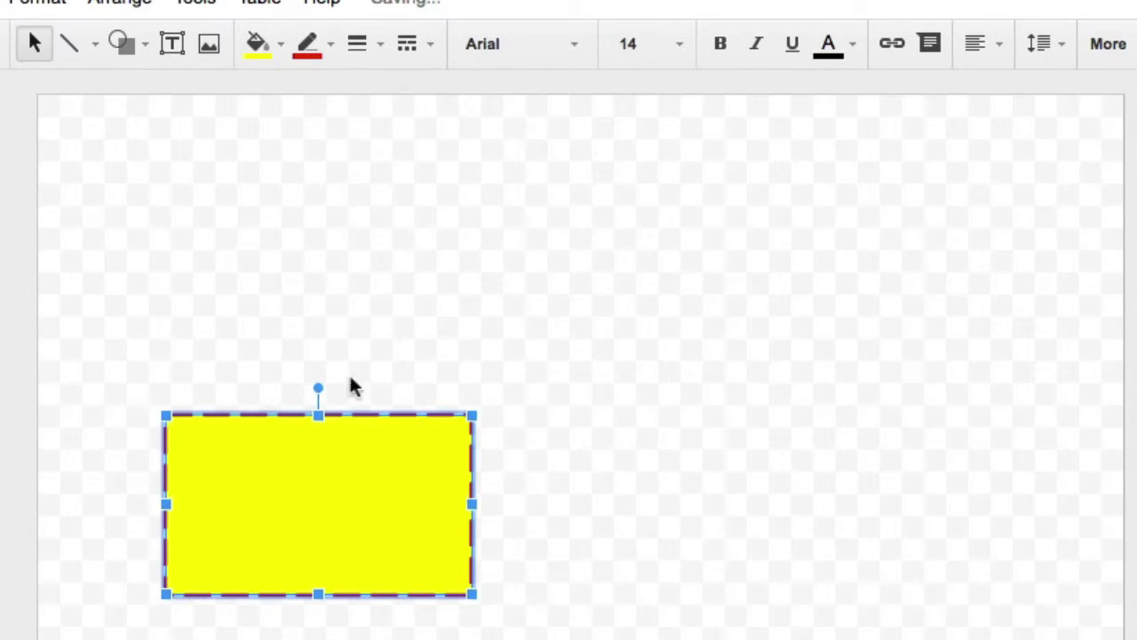
{"action": "left_click_drag", "start_coordinate": [318, 387], "coordinate": [318, 358]}
{"action": "left_click_drag", "start_coordinate": [328, 483], "coordinate": [462, 362]}
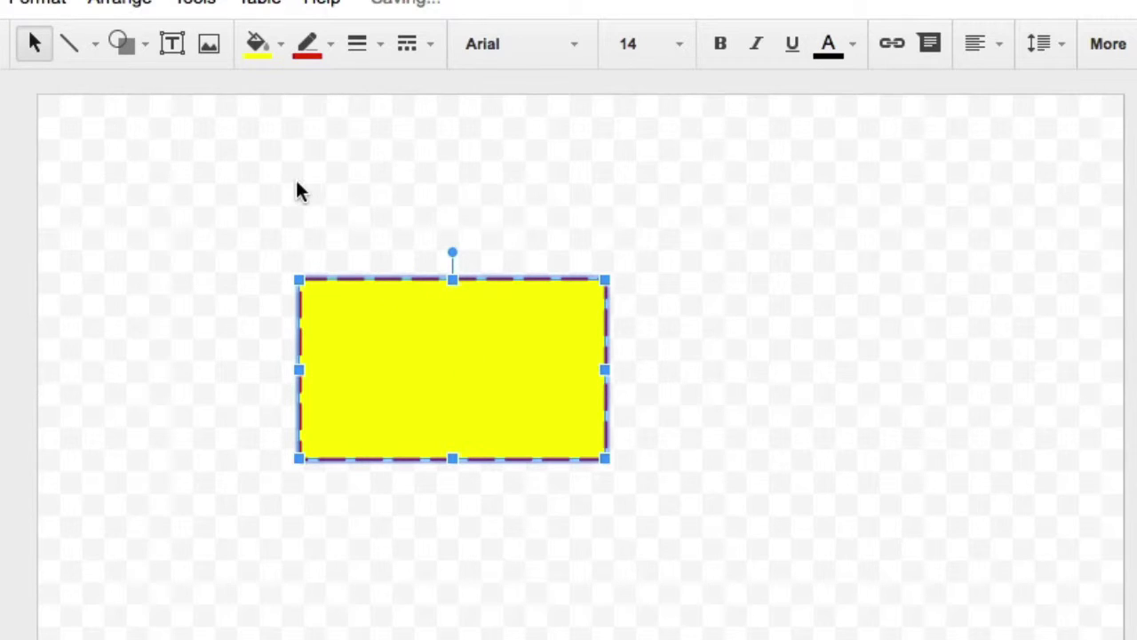
Type 'Hello World' in the rectangle and set it to Verdana, size 24
{"action": "type", "text": "Hello World"}
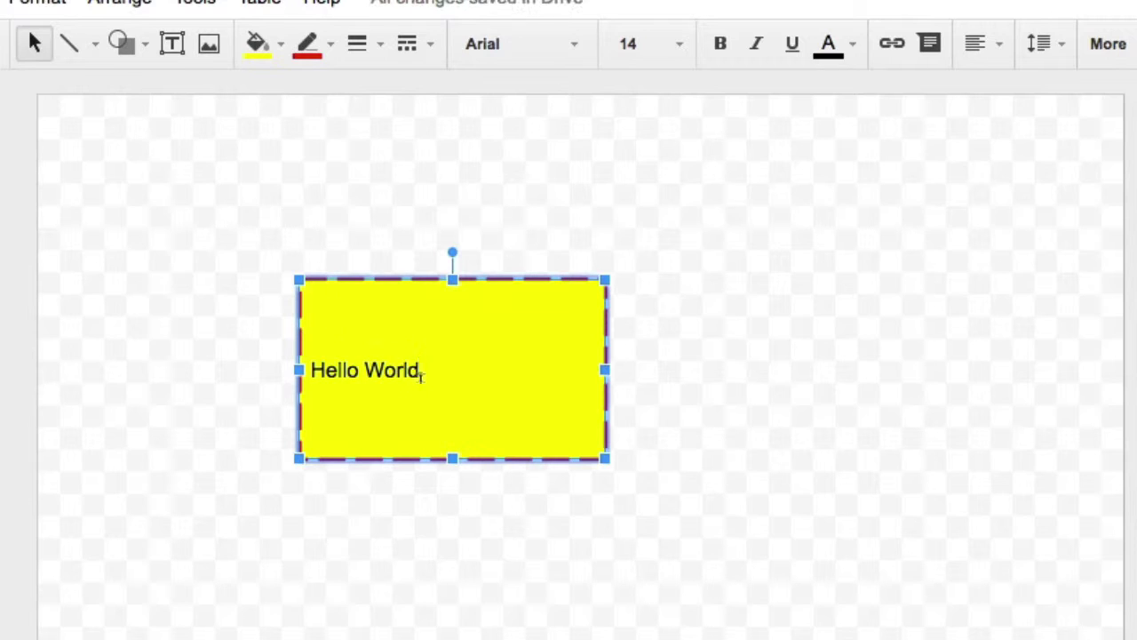
{"action": "left_click_drag", "start_coordinate": [420, 370], "coordinate": [315, 369]}
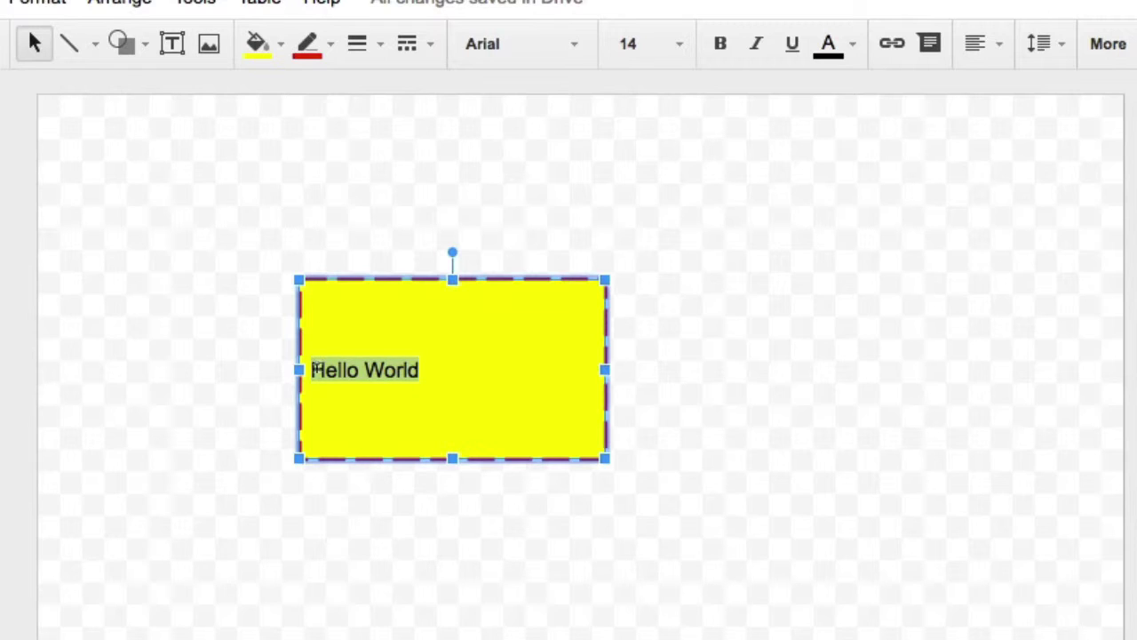
{"action": "left_click", "coordinate": [580, 49]}
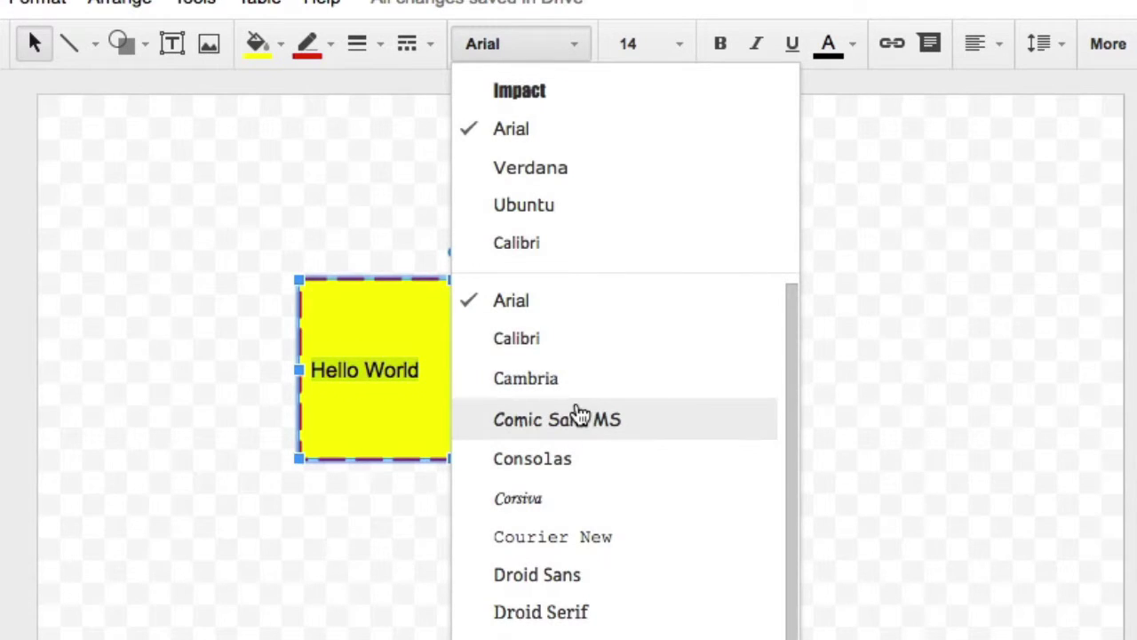
{"action": "left_click", "coordinate": [563, 169]}
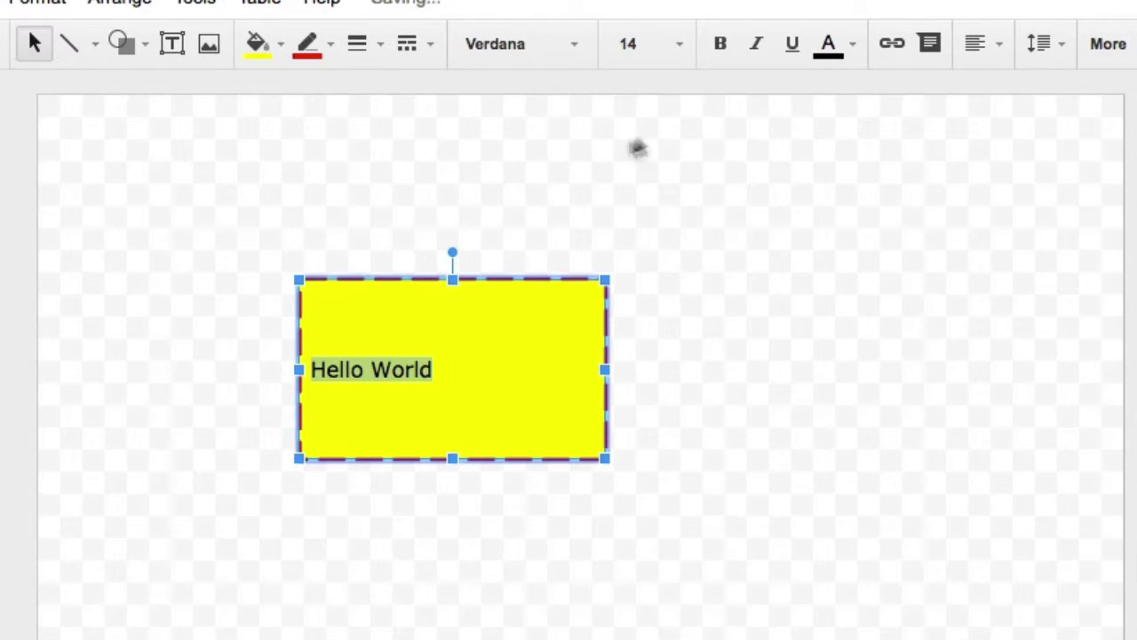
{"action": "left_click", "coordinate": [678, 45]}
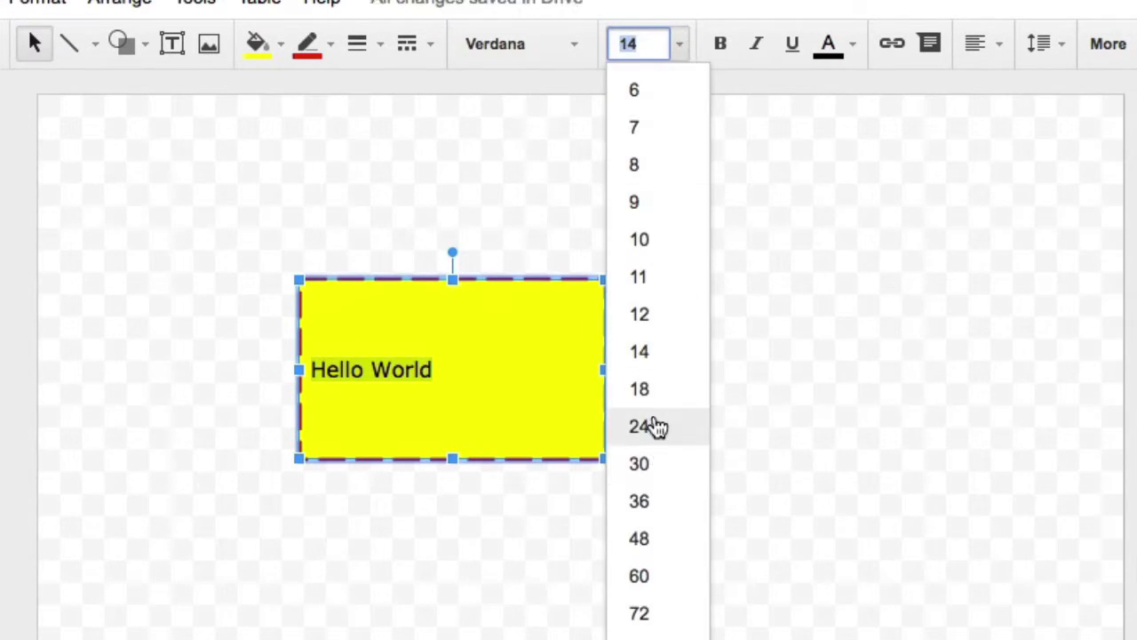
{"action": "left_click", "coordinate": [654, 427]}
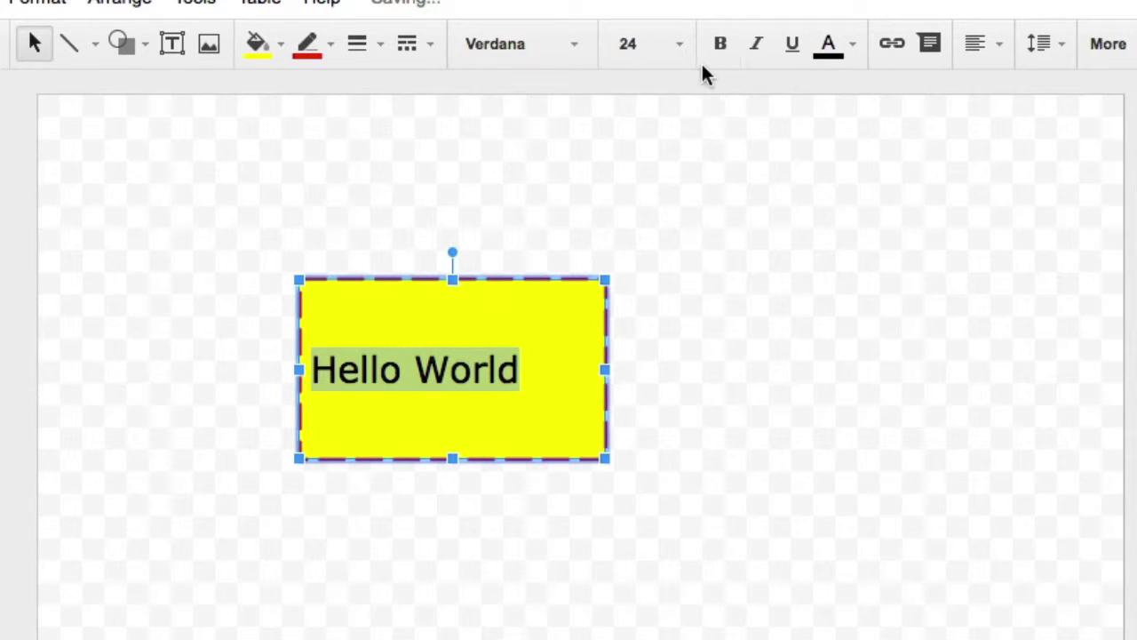
Make the Hello World text red and centre it in the box
{"action": "left_click", "coordinate": [852, 45]}
{"action": "left_click", "coordinate": [867, 182]}
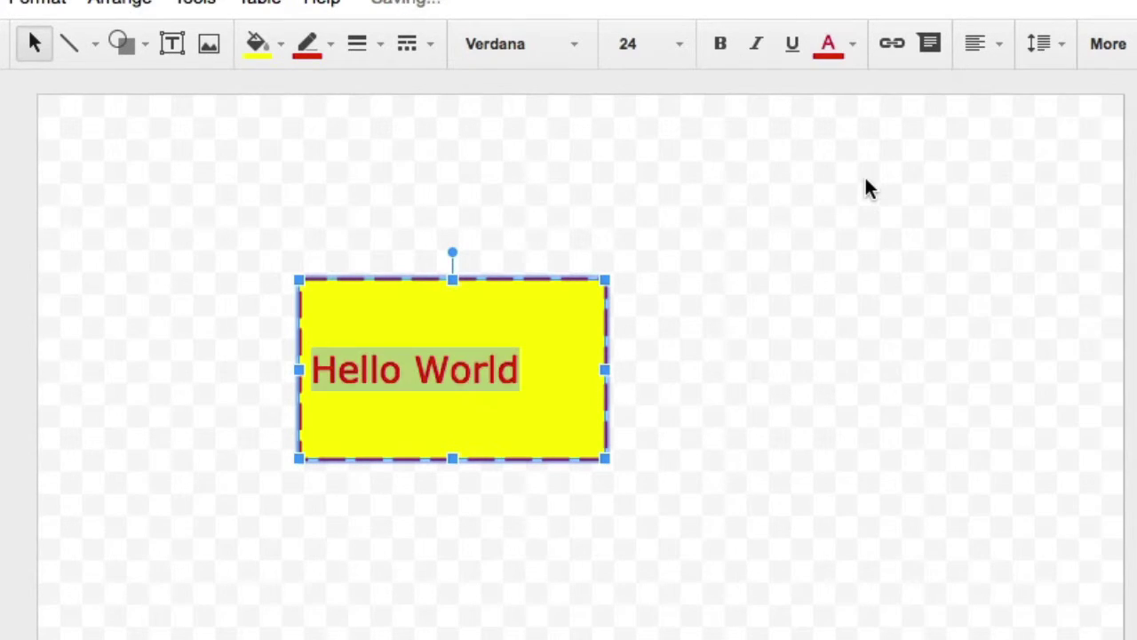
{"action": "left_click", "coordinate": [999, 47]}
{"action": "left_click", "coordinate": [1022, 90]}
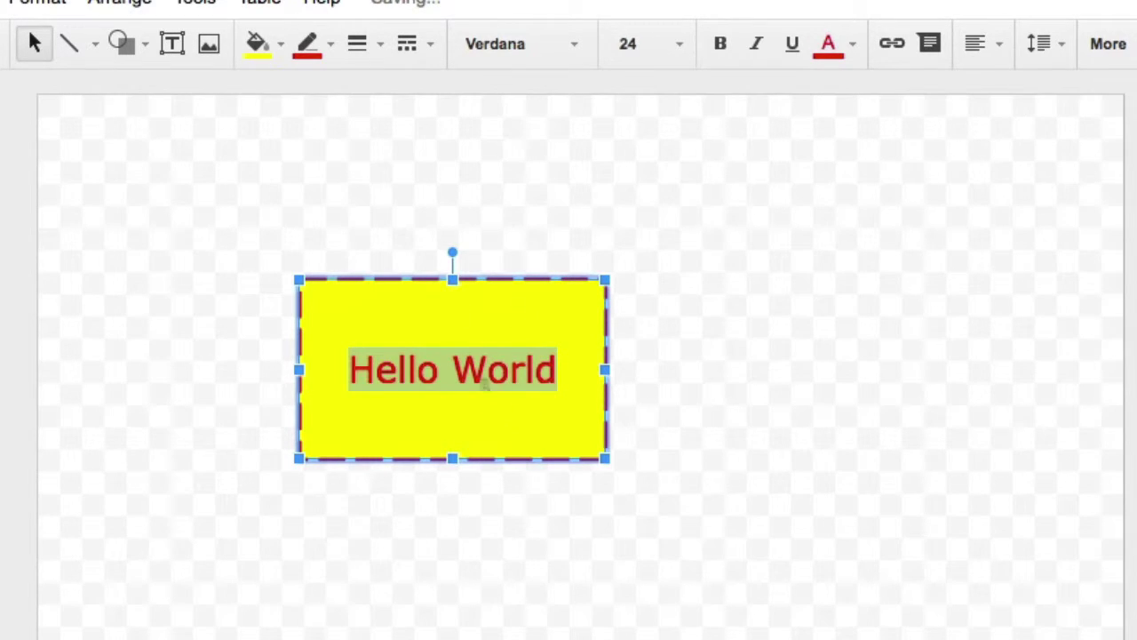
{"action": "left_click", "coordinate": [707, 400]}
{"action": "left_click", "coordinate": [538, 373]}
Draw a light blue rounded rectangle below and right of the Hello World box
{"action": "left_click", "coordinate": [448, 229]}
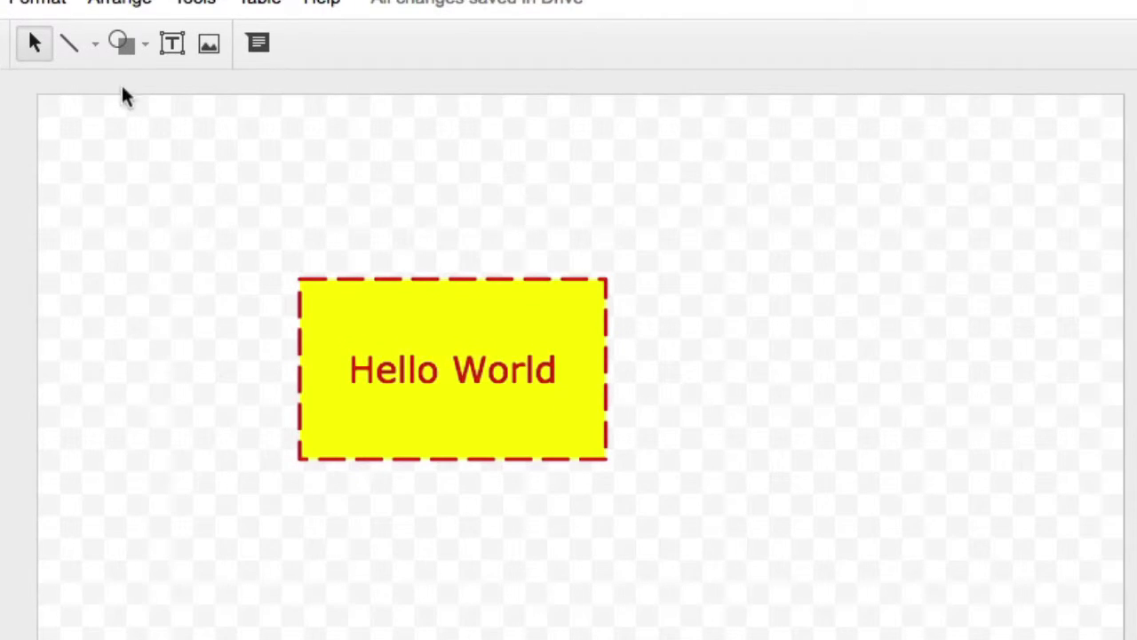
{"action": "left_click", "coordinate": [146, 45]}
{"action": "mouse_move", "coordinate": [134, 94]}
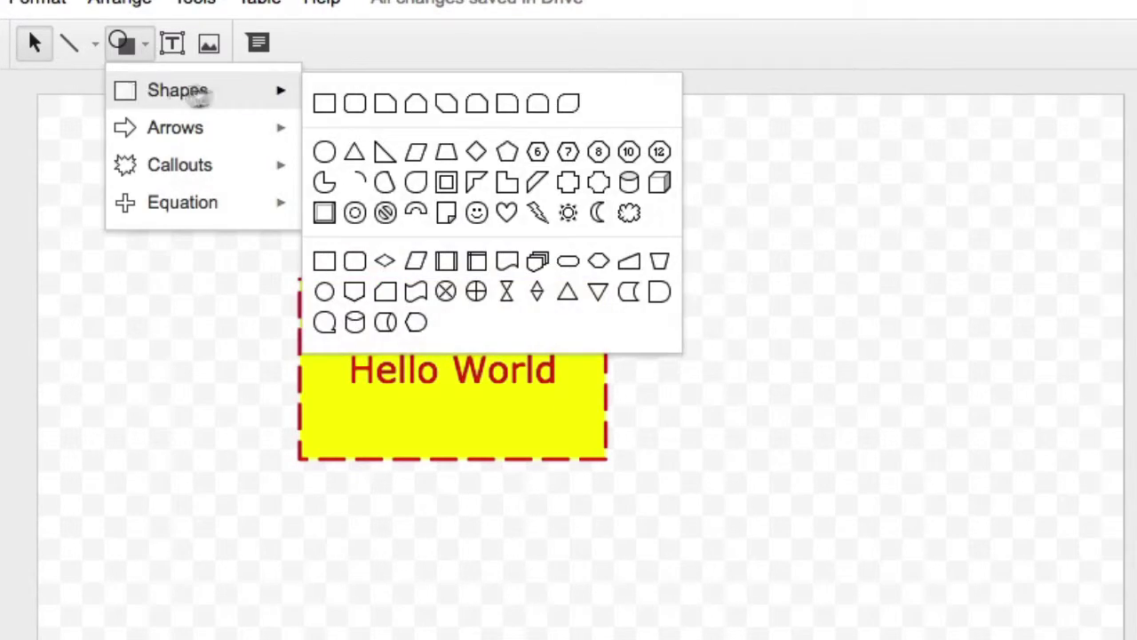
{"action": "left_click", "coordinate": [354, 104]}
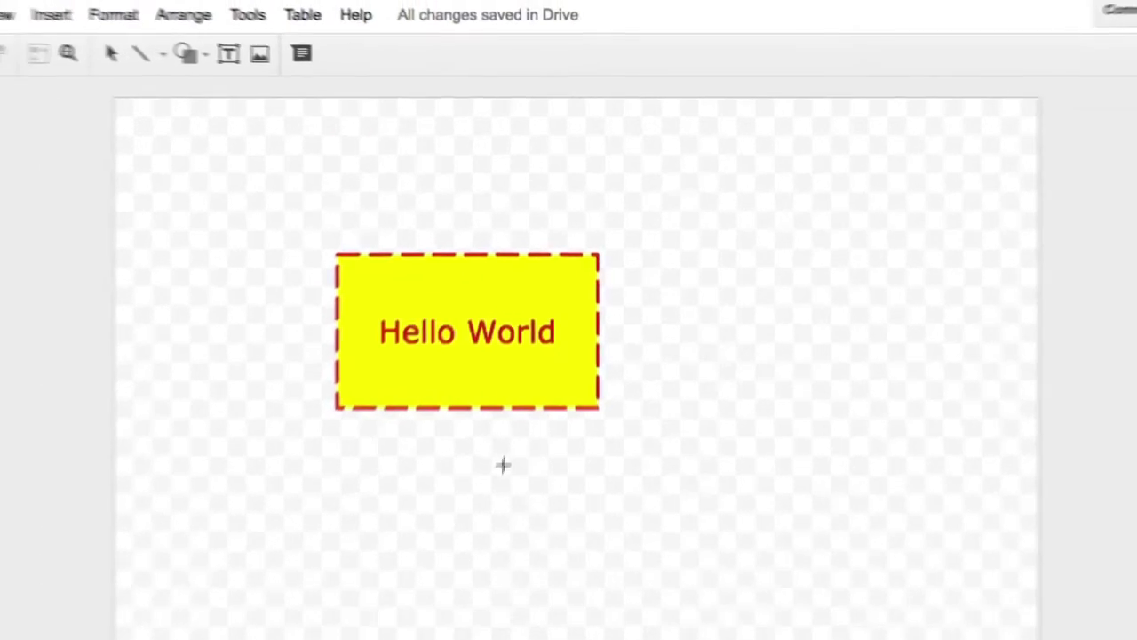
{"action": "left_click_drag", "start_coordinate": [503, 464], "coordinate": [808, 630]}
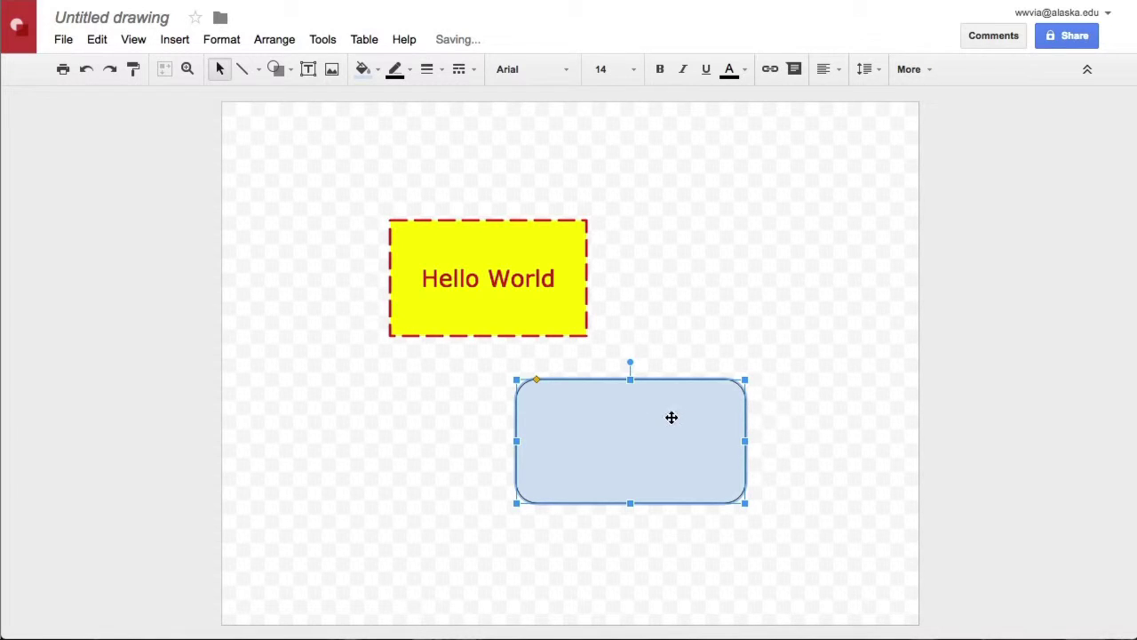
{"action": "key", "text": "ctrl+z"}
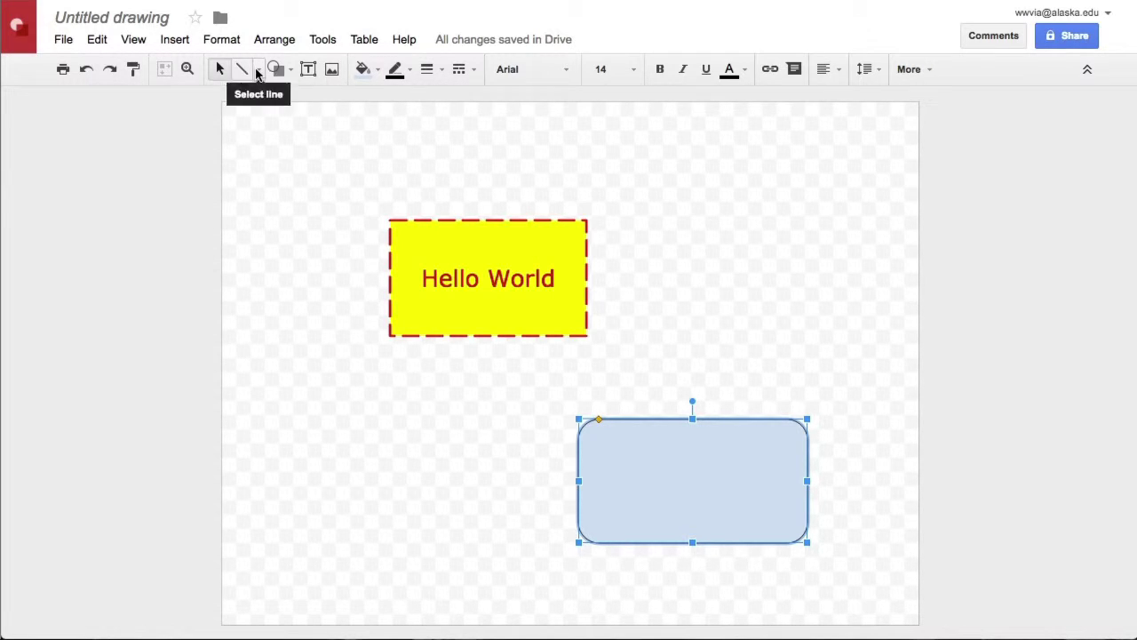
Draw an arrow from the bottom of Hello World to the top of the blue box
{"action": "left_click", "coordinate": [257, 71]}
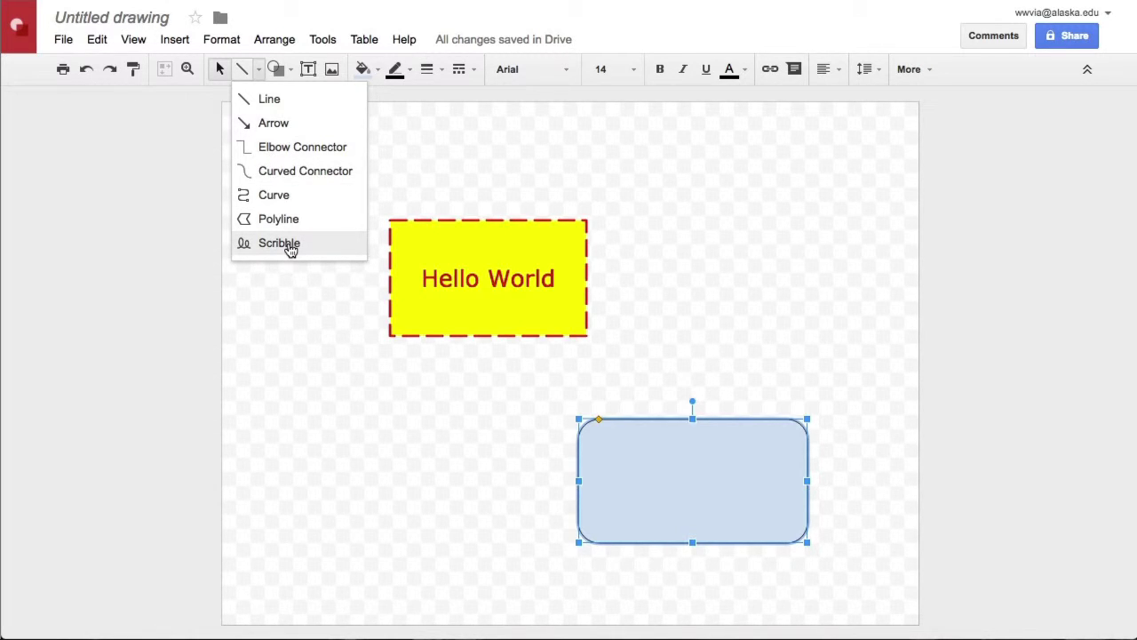
{"action": "left_click", "coordinate": [271, 122]}
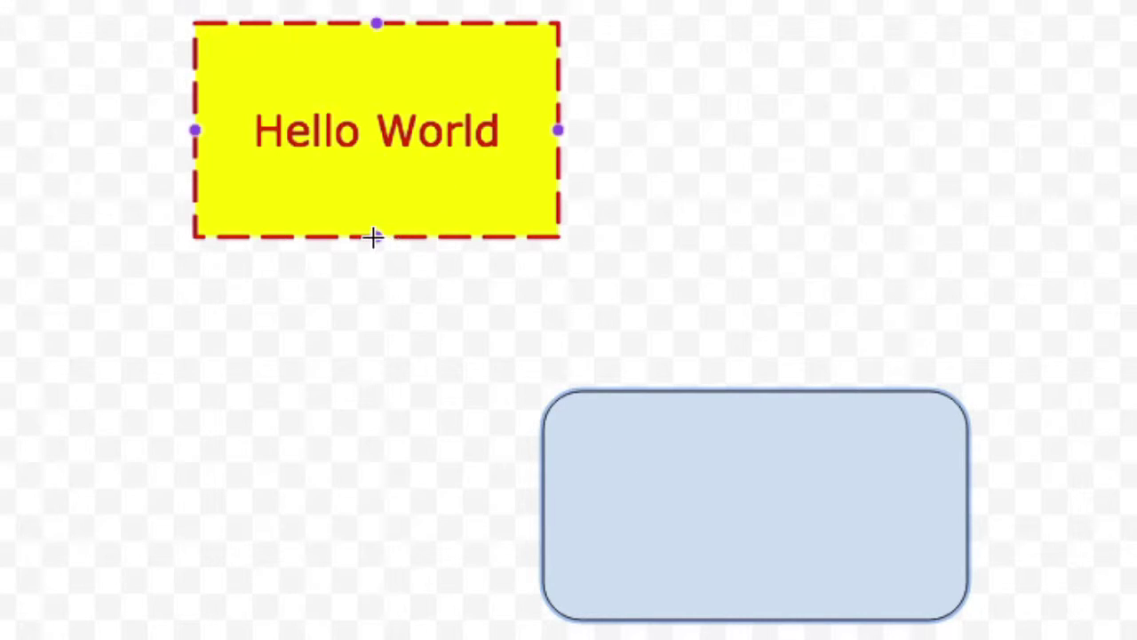
{"action": "left_click_drag", "start_coordinate": [375, 237], "coordinate": [758, 389]}
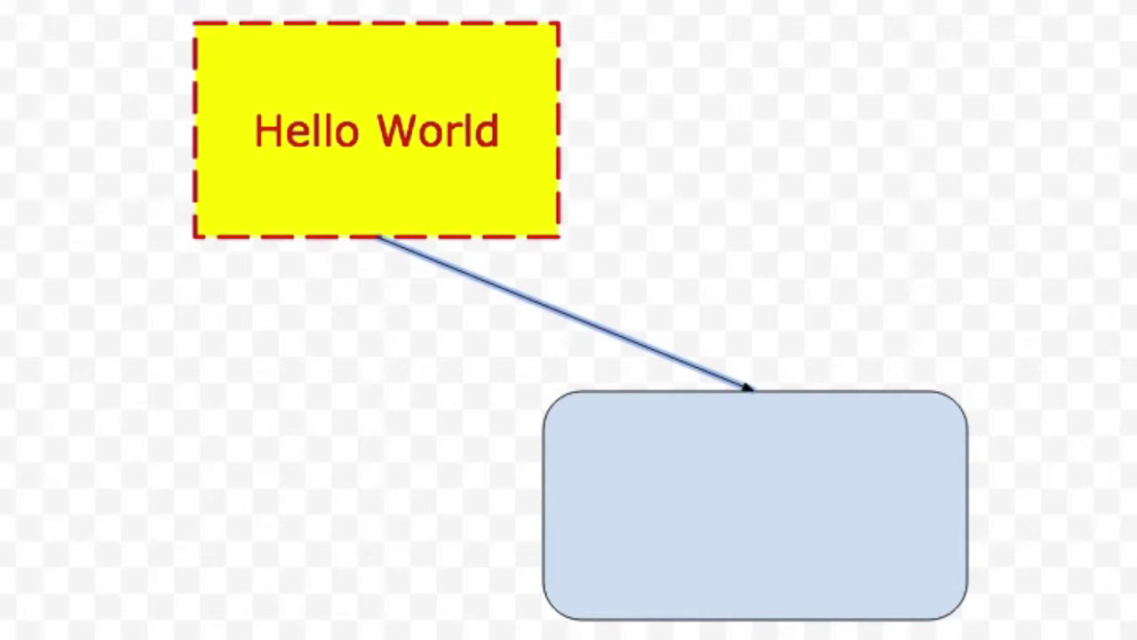
Rearrange the boxes, moving Hello World up-left and the blue box to its right
{"action": "left_click", "coordinate": [565, 313]}
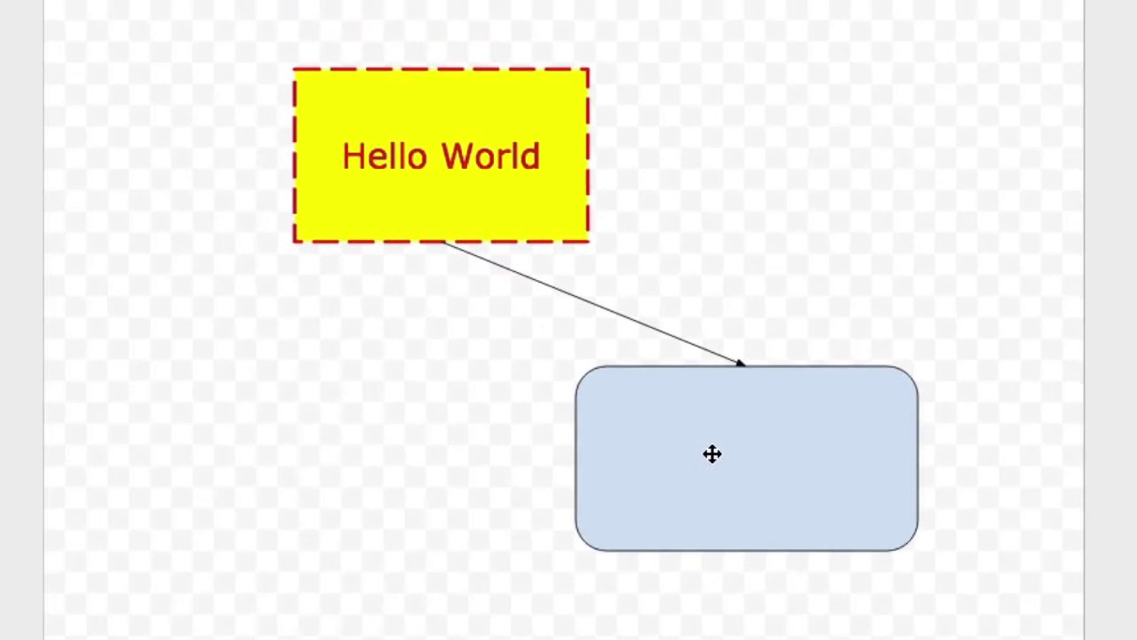
{"action": "left_click_drag", "start_coordinate": [713, 500], "coordinate": [187, 581]}
{"action": "left_click_drag", "start_coordinate": [333, 574], "coordinate": [703, 528]}
{"action": "left_click_drag", "start_coordinate": [545, 221], "coordinate": [391, 178]}
{"action": "left_click_drag", "start_coordinate": [665, 485], "coordinate": [775, 397]}
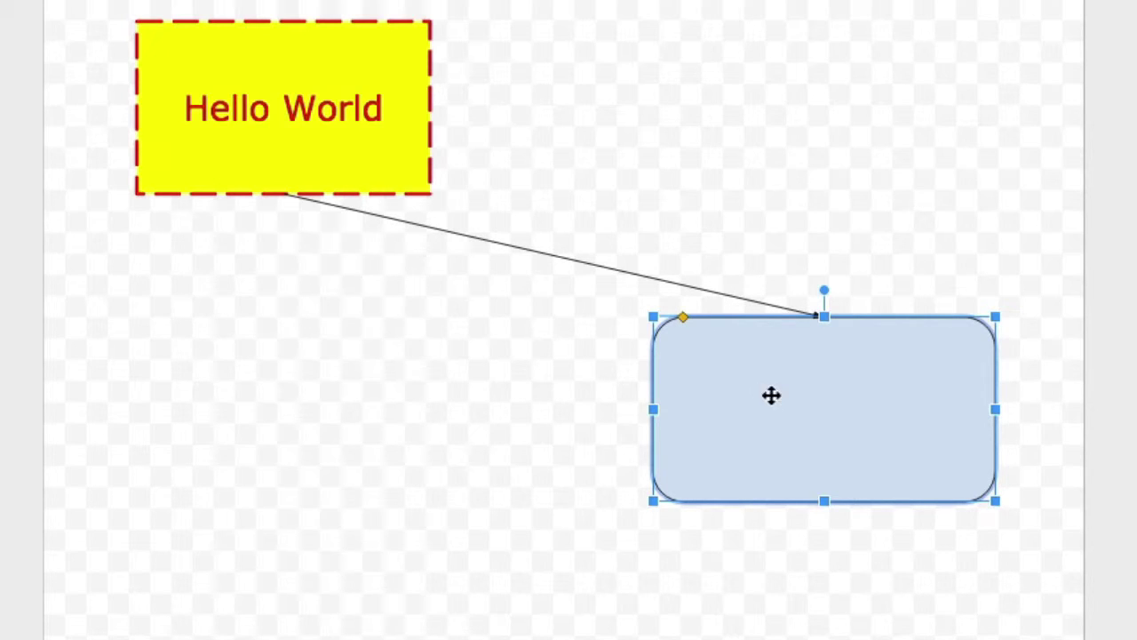
{"action": "left_click_drag", "start_coordinate": [772, 397], "coordinate": [794, 392]}
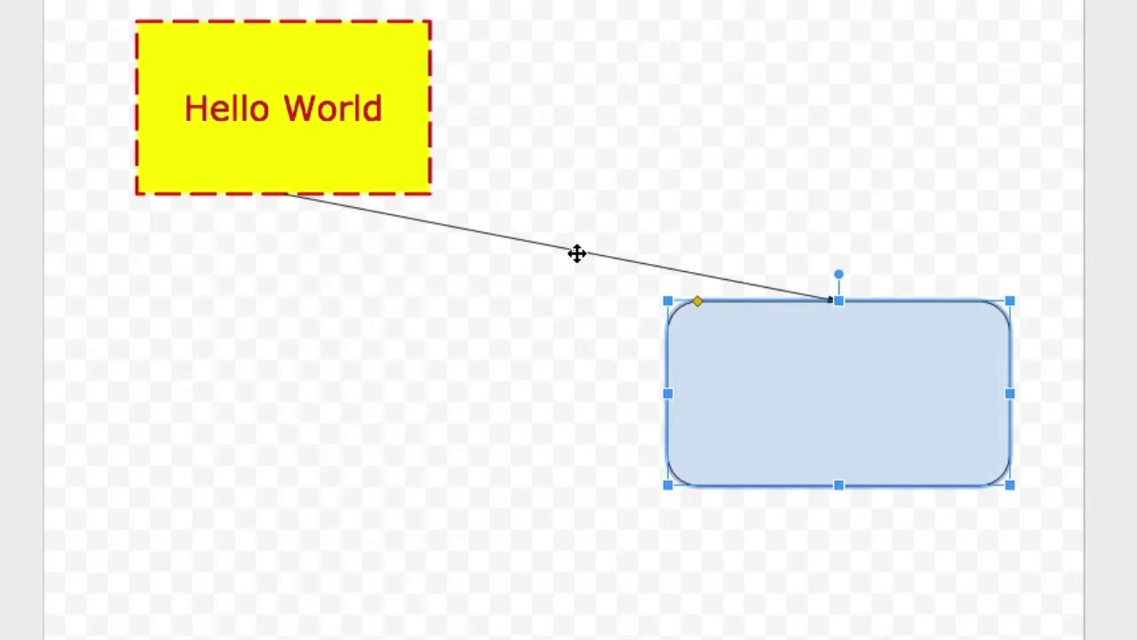
Reattach the arrow from Hello World's right side to the blue box's left side
{"action": "left_click", "coordinate": [576, 253]}
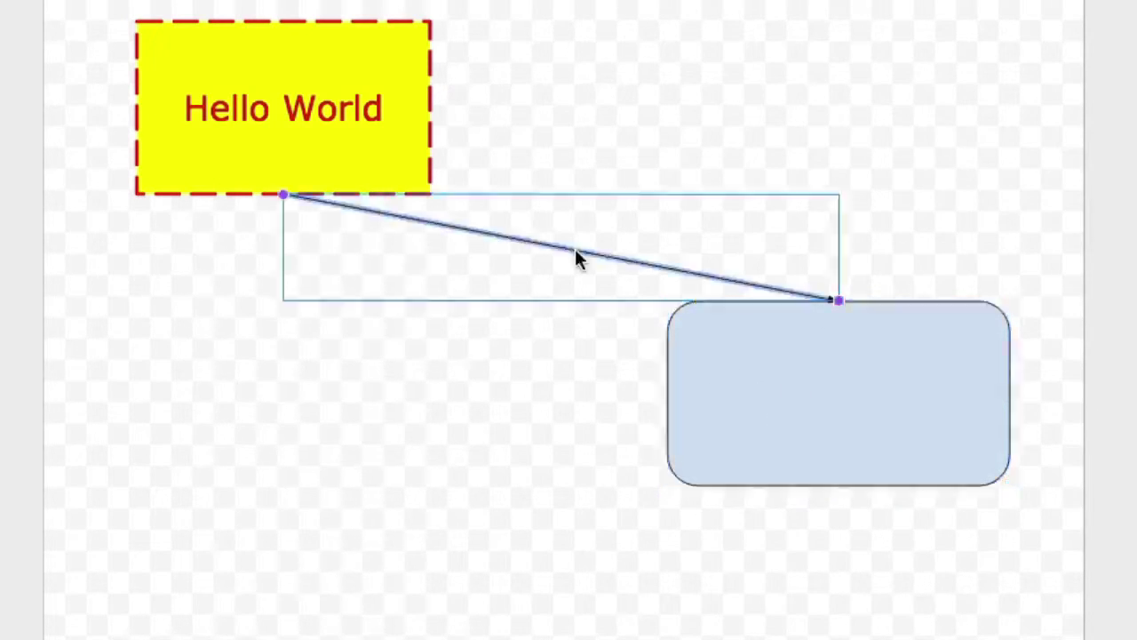
{"action": "left_click_drag", "start_coordinate": [282, 194], "coordinate": [429, 109]}
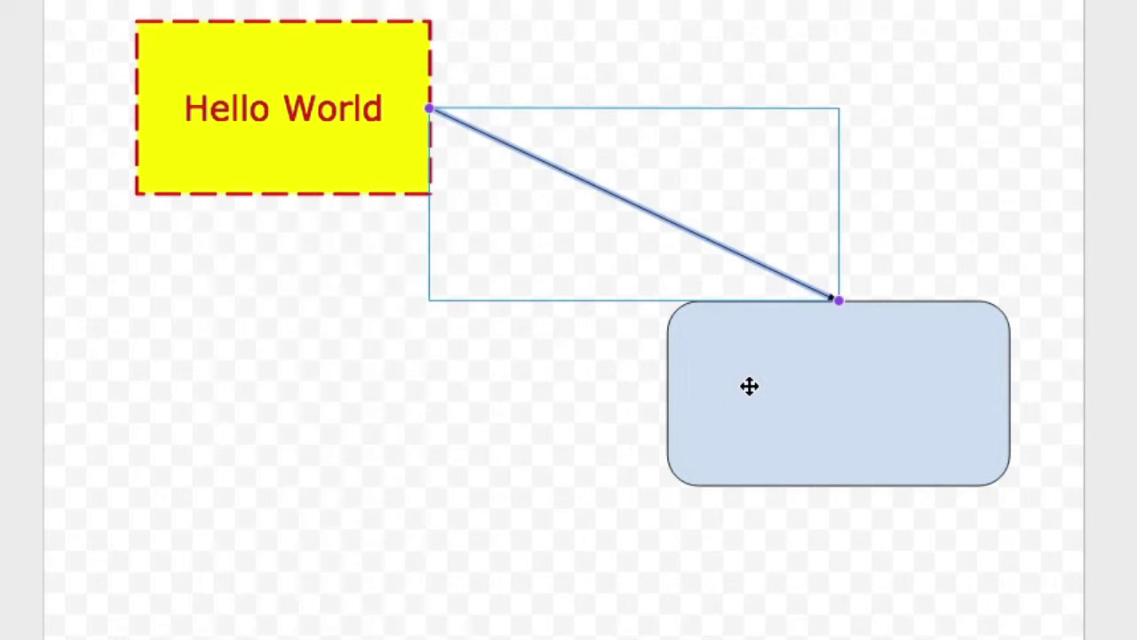
{"action": "left_click", "coordinate": [748, 386]}
{"action": "left_click_drag", "start_coordinate": [799, 389], "coordinate": [793, 115]}
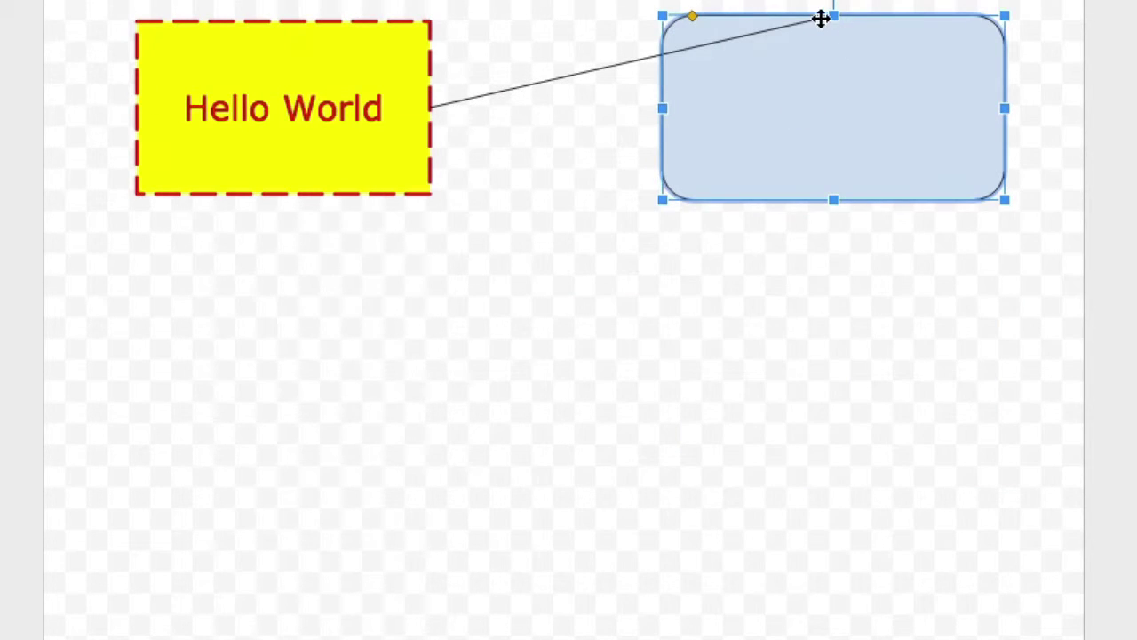
{"action": "left_click", "coordinate": [762, 33]}
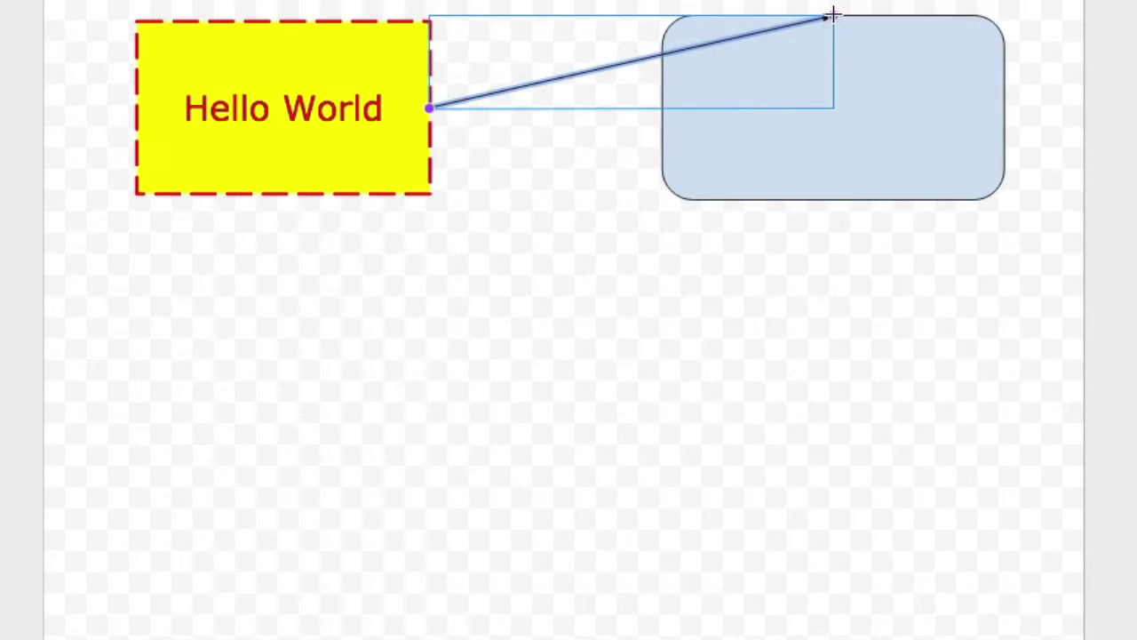
{"action": "left_click_drag", "start_coordinate": [833, 15], "coordinate": [662, 107]}
{"action": "left_click_drag", "start_coordinate": [861, 107], "coordinate": [848, 190]}
{"action": "key", "text": "Escape"}
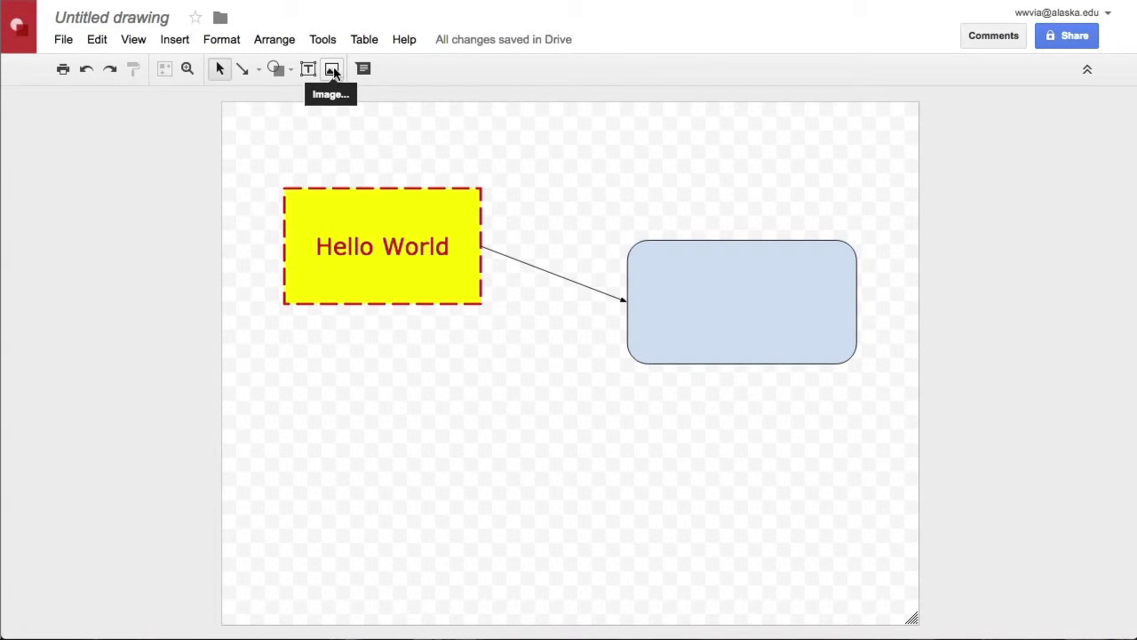
Insert the bighorn sheep photo from the Yellowstone February 2015 album
{"action": "left_click", "coordinate": [333, 72]}
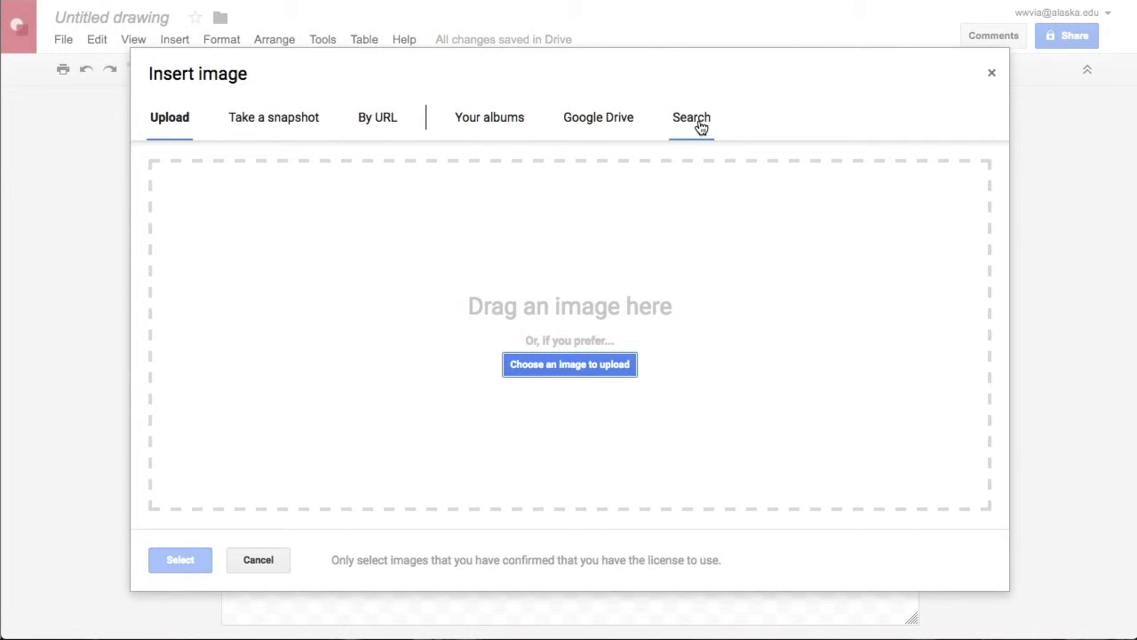
{"action": "left_click", "coordinate": [506, 116]}
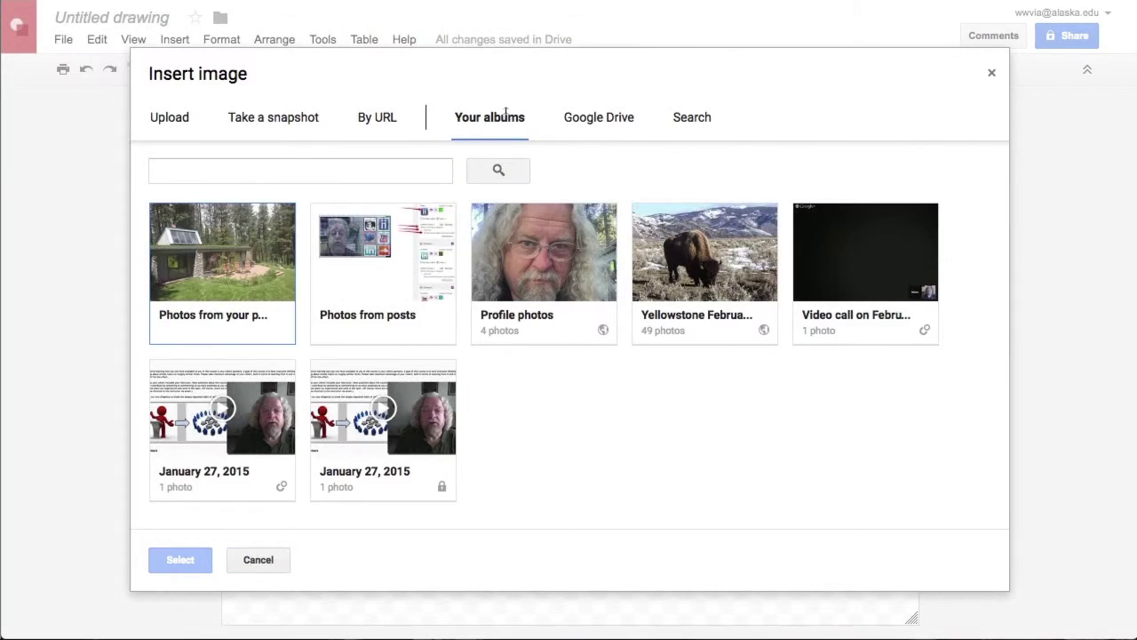
{"action": "left_click", "coordinate": [703, 245]}
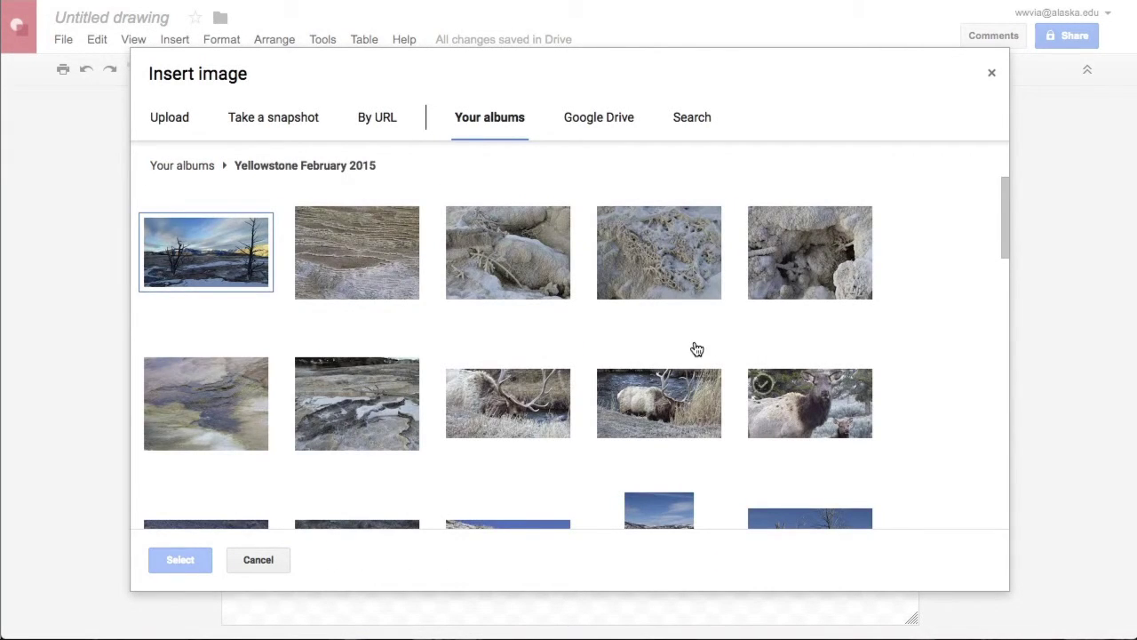
{"action": "scroll", "coordinate": [693, 350], "scroll_direction": "down", "scroll_amount": 5}
{"action": "scroll", "coordinate": [697, 349], "scroll_direction": "down", "scroll_amount": 3}
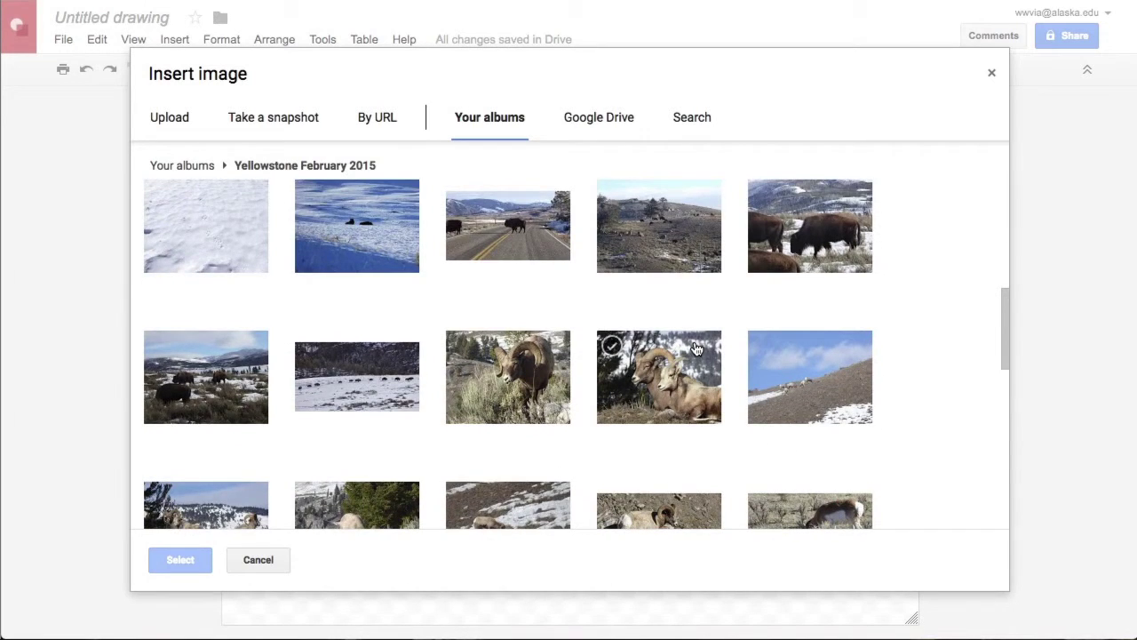
{"action": "left_click", "coordinate": [673, 341]}
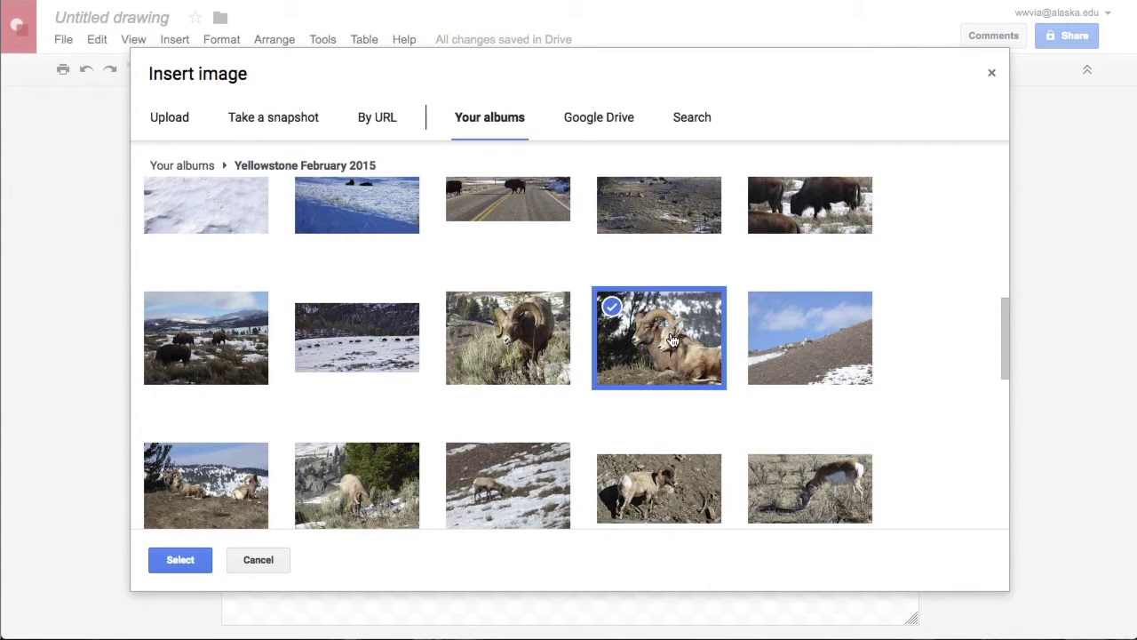
{"action": "left_click", "coordinate": [179, 560]}
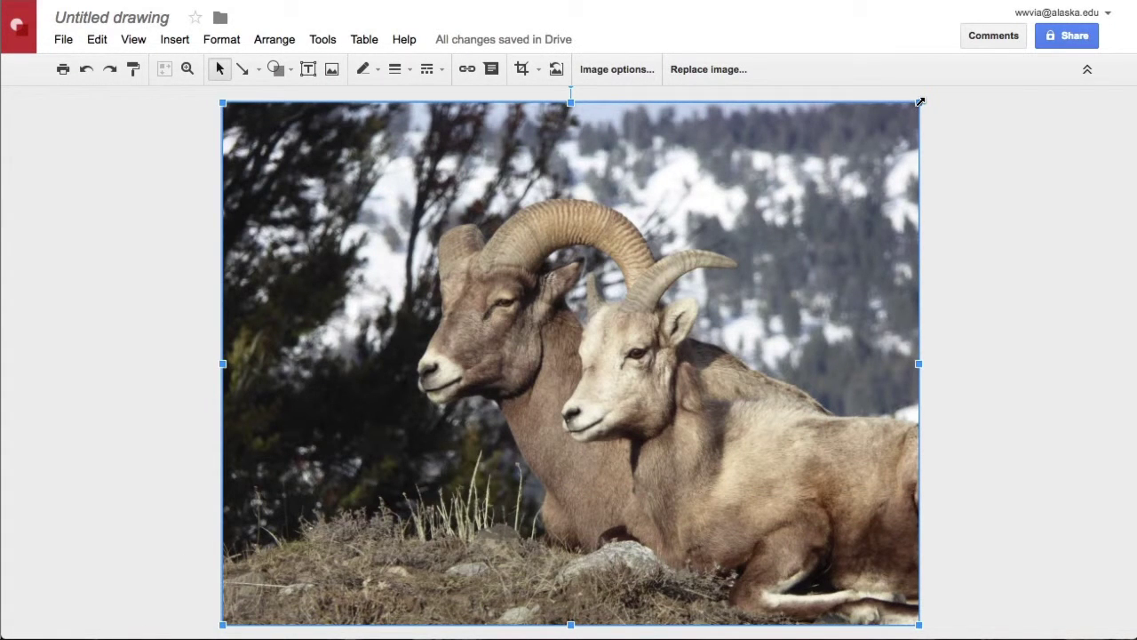
Shrink the sheep photo, move it below the Hello World box, and crop its top-left, left and bottom edges
{"action": "left_click_drag", "start_coordinate": [920, 103], "coordinate": [432, 467]}
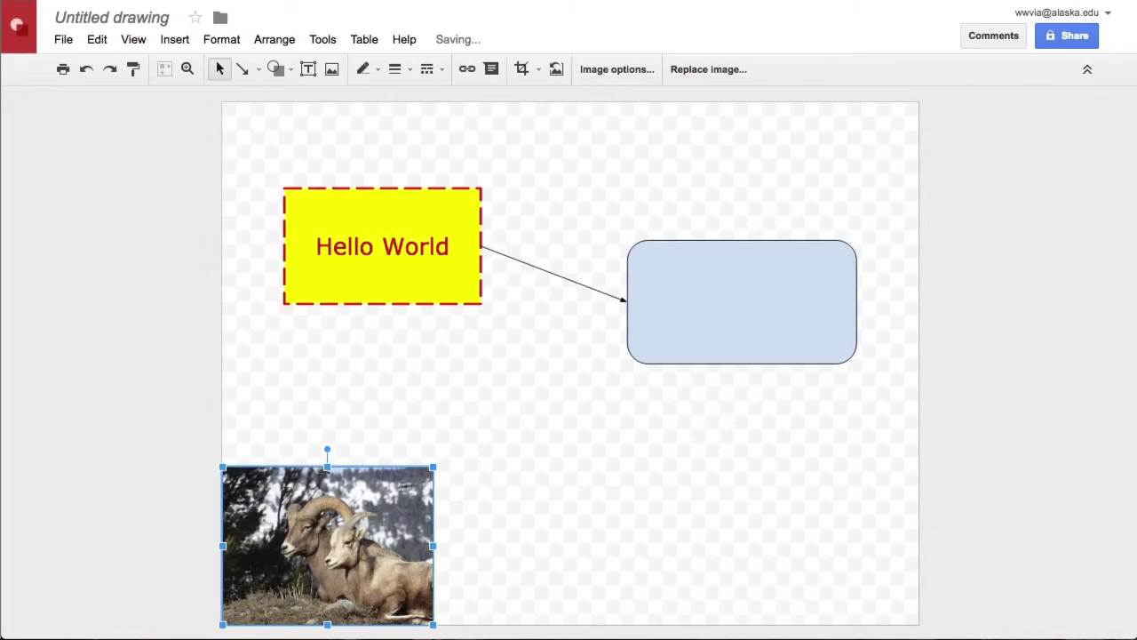
{"action": "left_click_drag", "start_coordinate": [315, 524], "coordinate": [427, 421]}
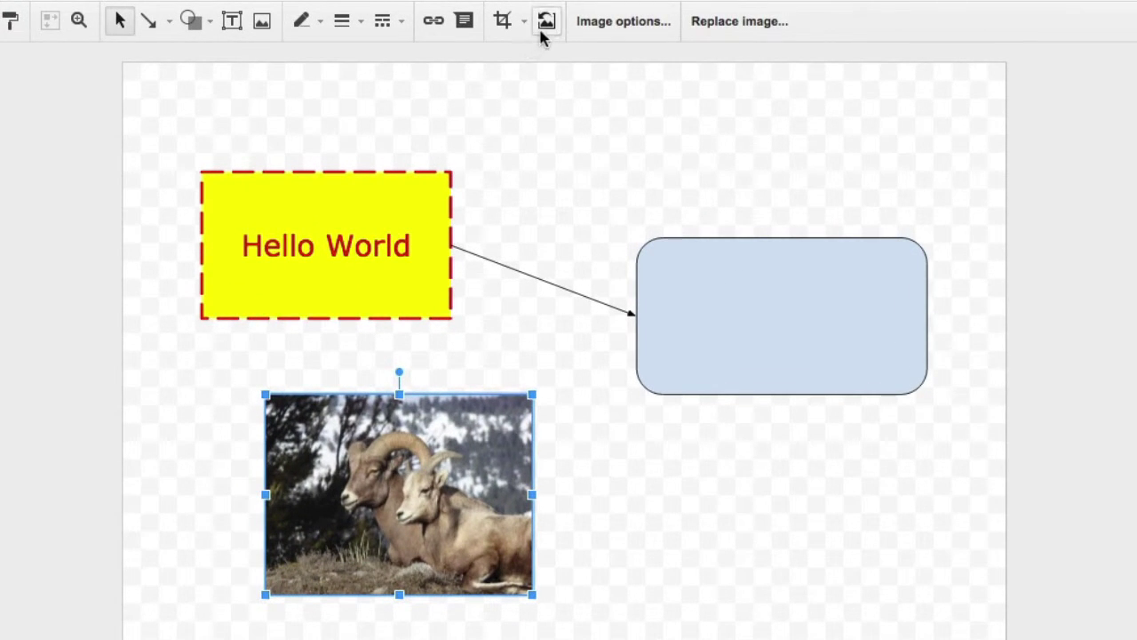
{"action": "left_click", "coordinate": [503, 21]}
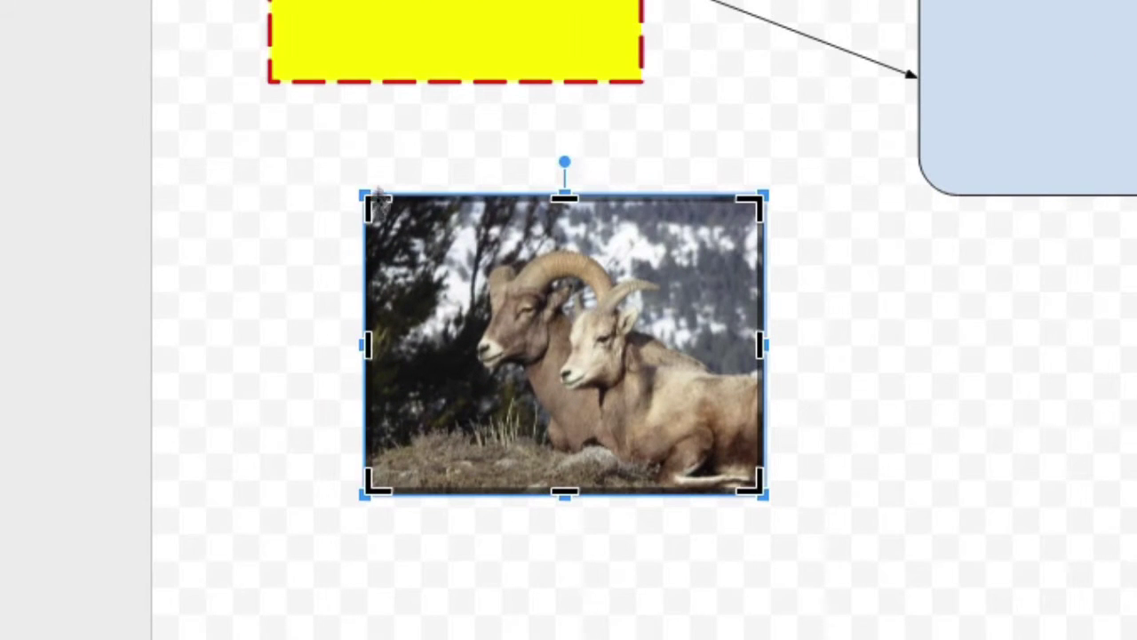
{"action": "left_click_drag", "start_coordinate": [378, 199], "coordinate": [411, 236]}
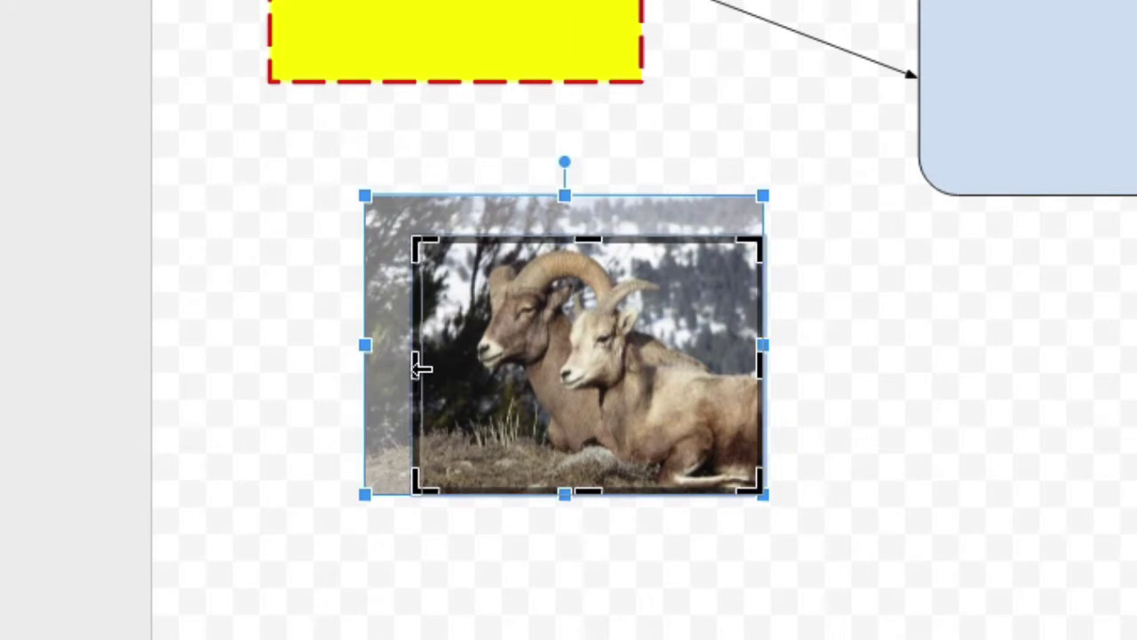
{"action": "left_click_drag", "start_coordinate": [419, 364], "coordinate": [429, 363]}
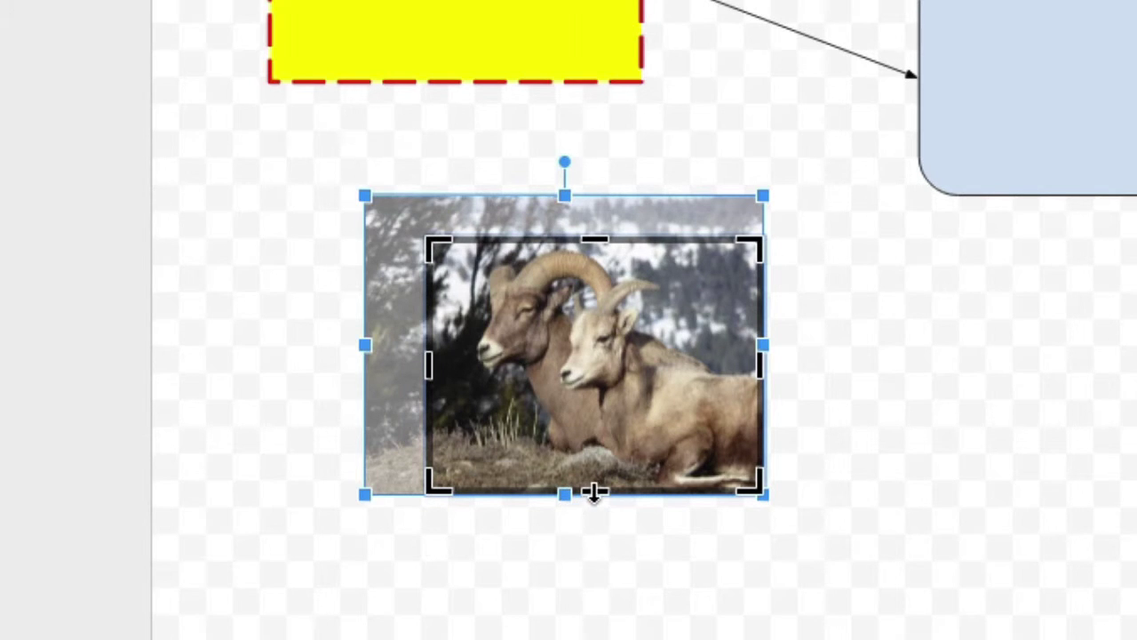
{"action": "left_click_drag", "start_coordinate": [592, 489], "coordinate": [597, 471]}
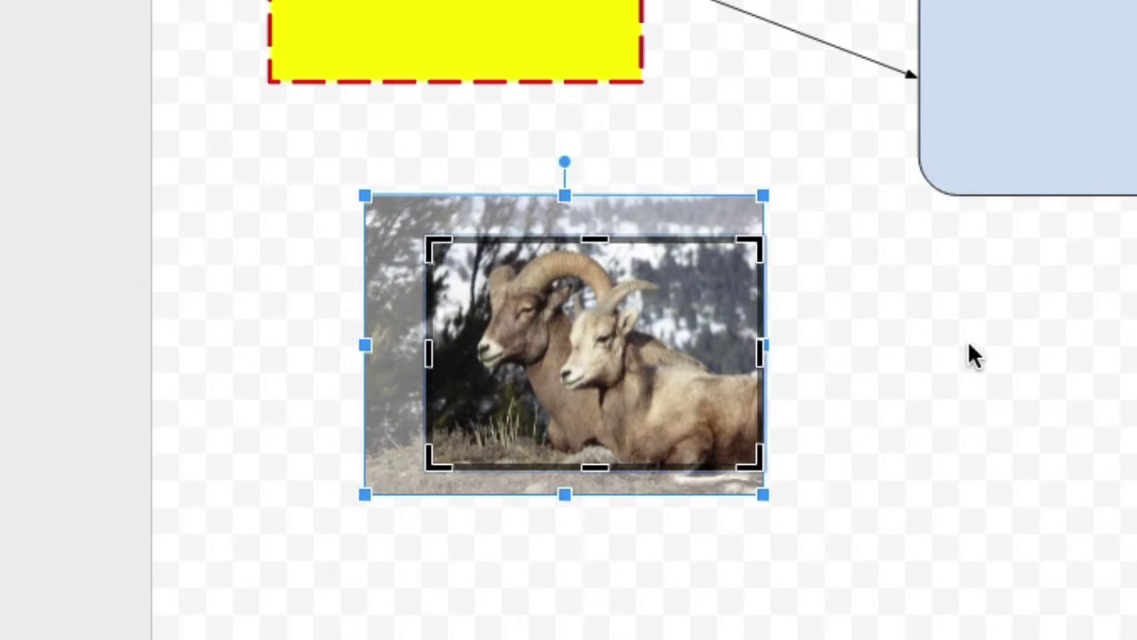
{"action": "key", "text": "Return"}
Refine the crop by restoring some of the left side and top edge, then reposition the photo
{"action": "left_click_drag", "start_coordinate": [598, 338], "coordinate": [458, 304]}
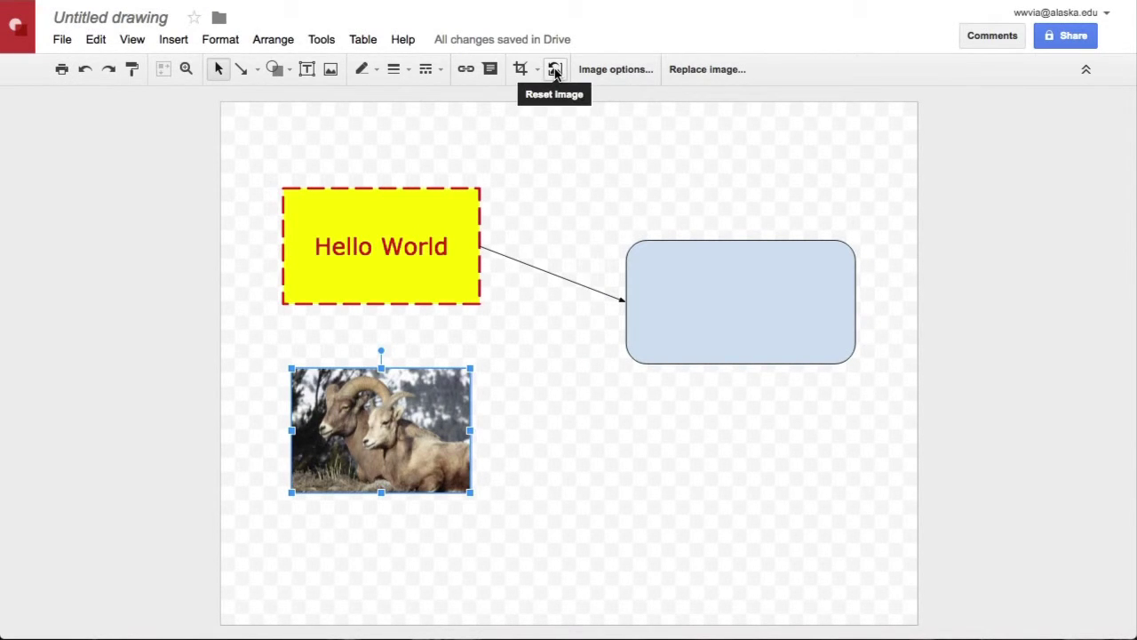
{"action": "left_click", "coordinate": [520, 69]}
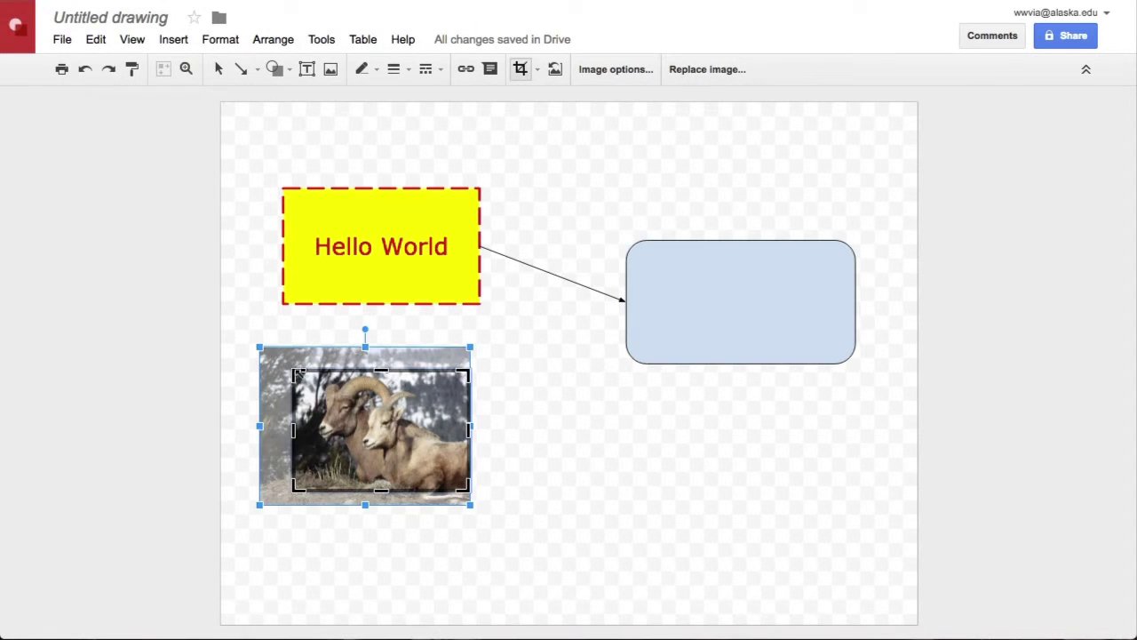
{"action": "left_click_drag", "start_coordinate": [293, 431], "coordinate": [279, 430]}
{"action": "left_click_drag", "start_coordinate": [375, 369], "coordinate": [375, 364]}
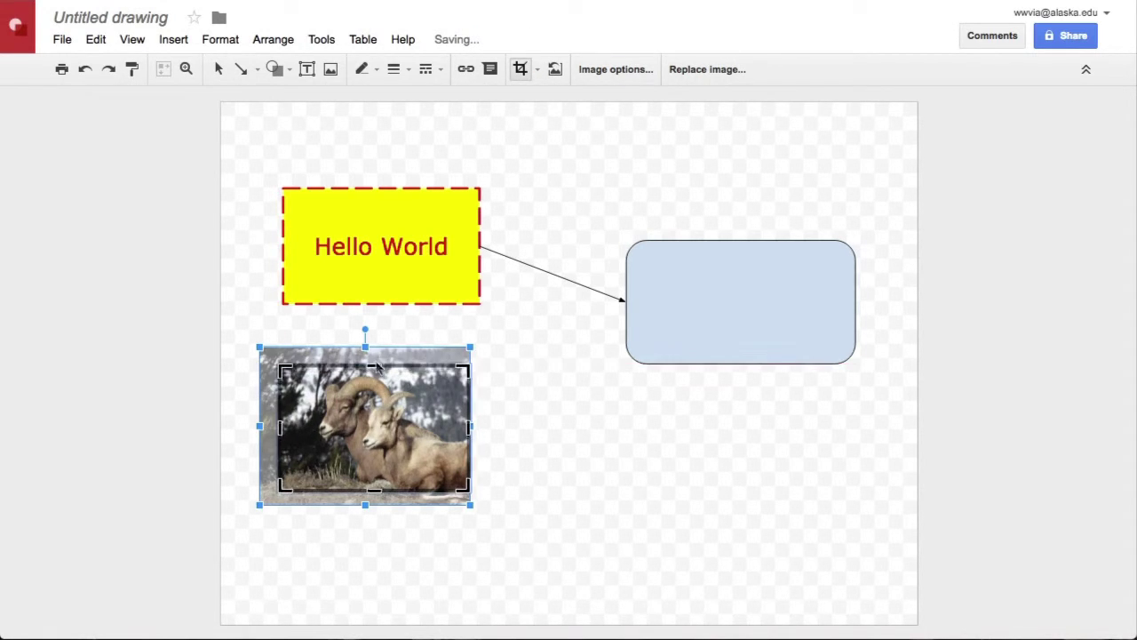
{"action": "left_click", "coordinate": [554, 430]}
{"action": "left_click_drag", "start_coordinate": [406, 431], "coordinate": [474, 470]}
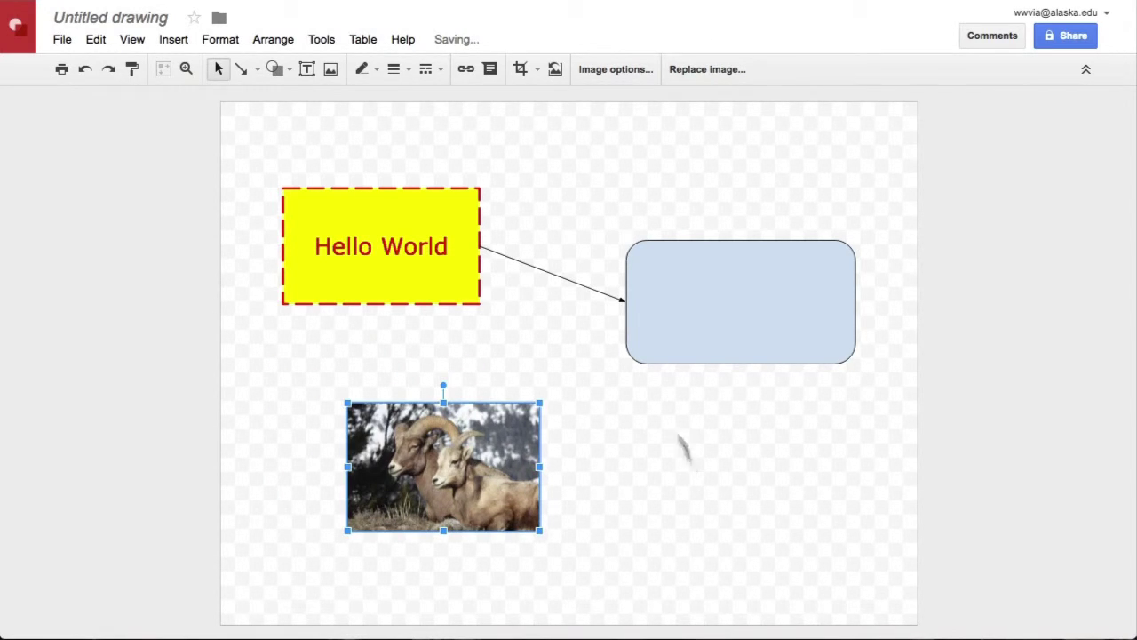
Draw an arrow from the blue rounded box's bottom to the sheep photo's right edge, then nudge the photo
{"action": "left_click", "coordinate": [241, 71]}
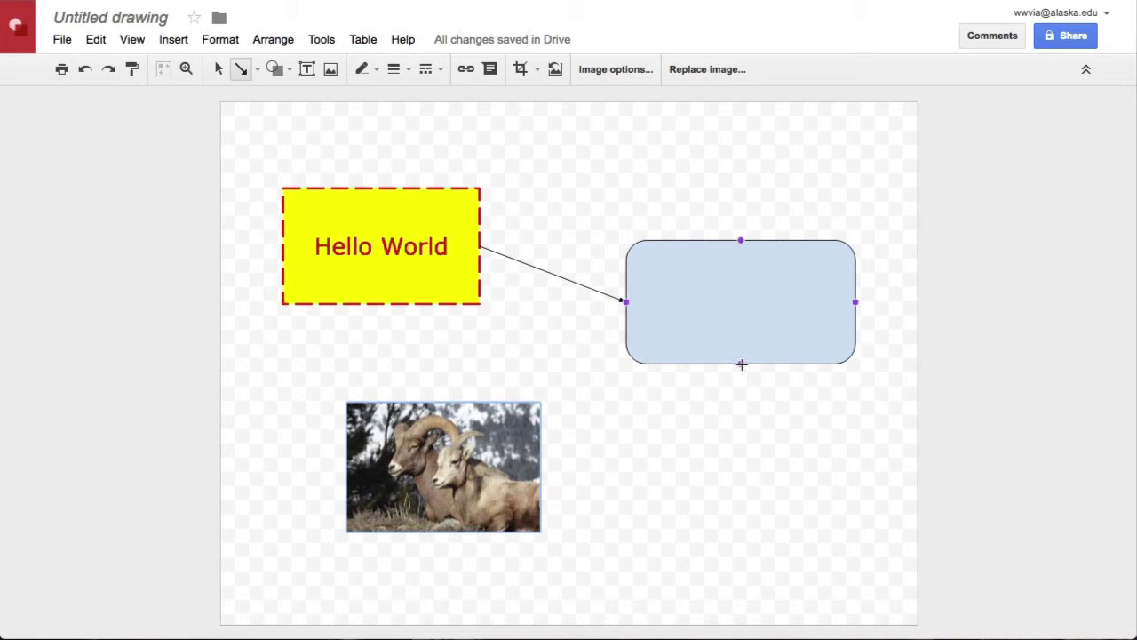
{"action": "left_click_drag", "start_coordinate": [741, 363], "coordinate": [540, 463]}
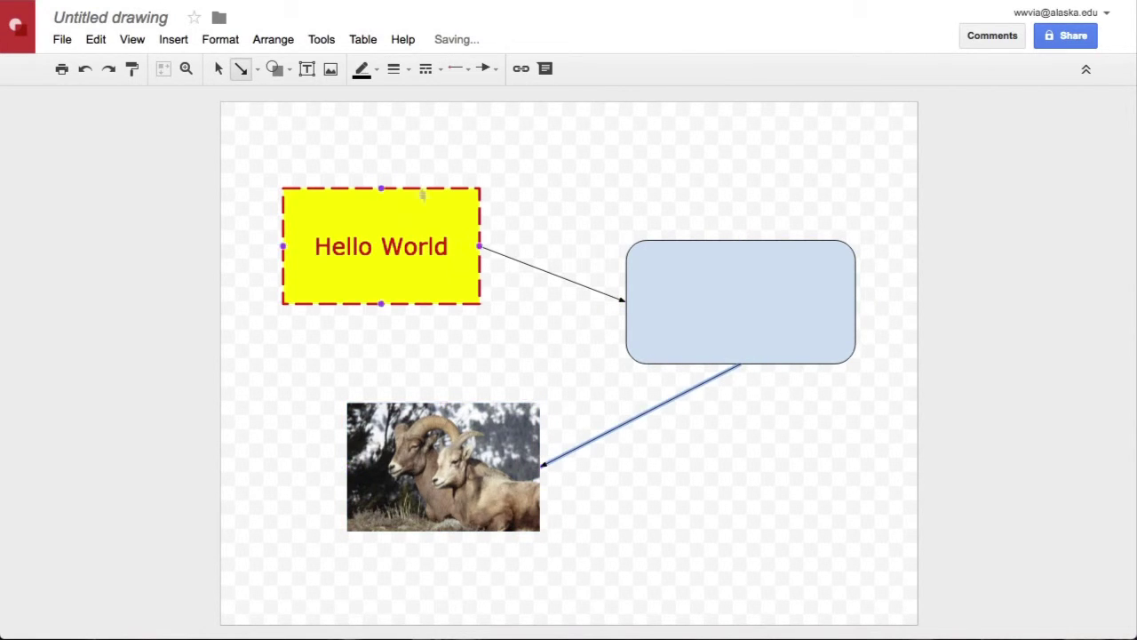
{"action": "left_click", "coordinate": [219, 68]}
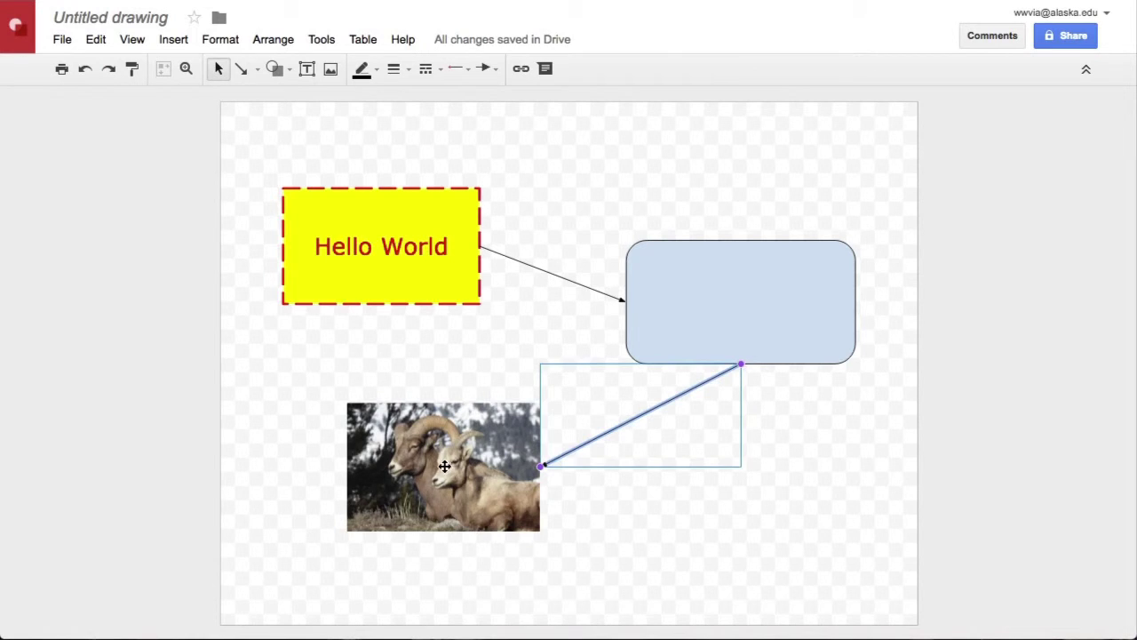
{"action": "left_click_drag", "start_coordinate": [444, 465], "coordinate": [509, 477]}
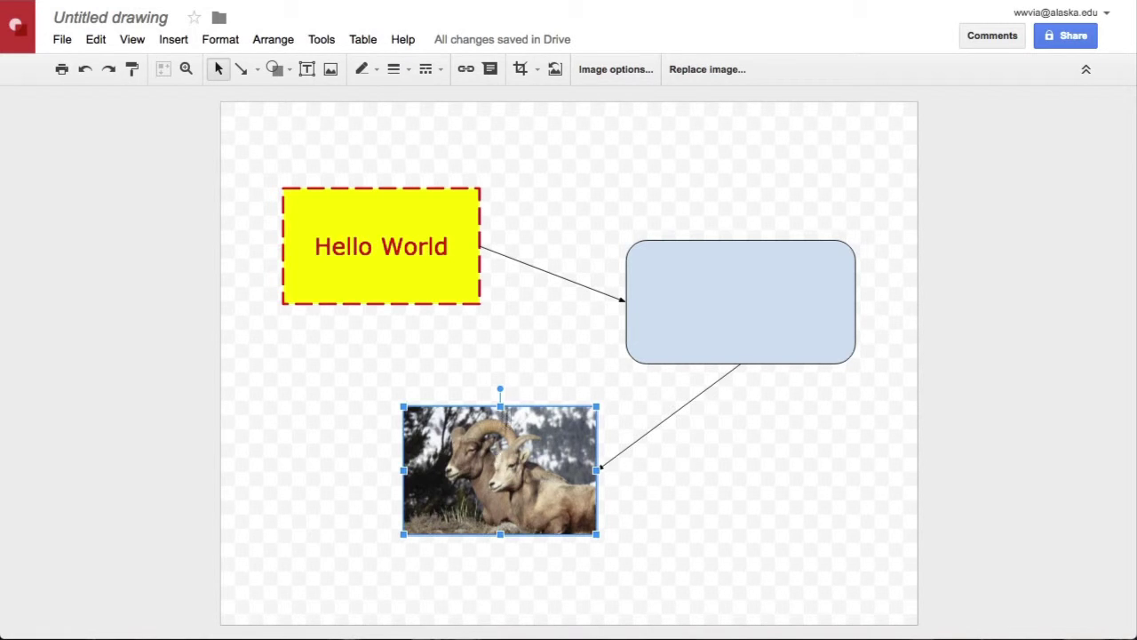
{"action": "left_click", "coordinate": [466, 69]}
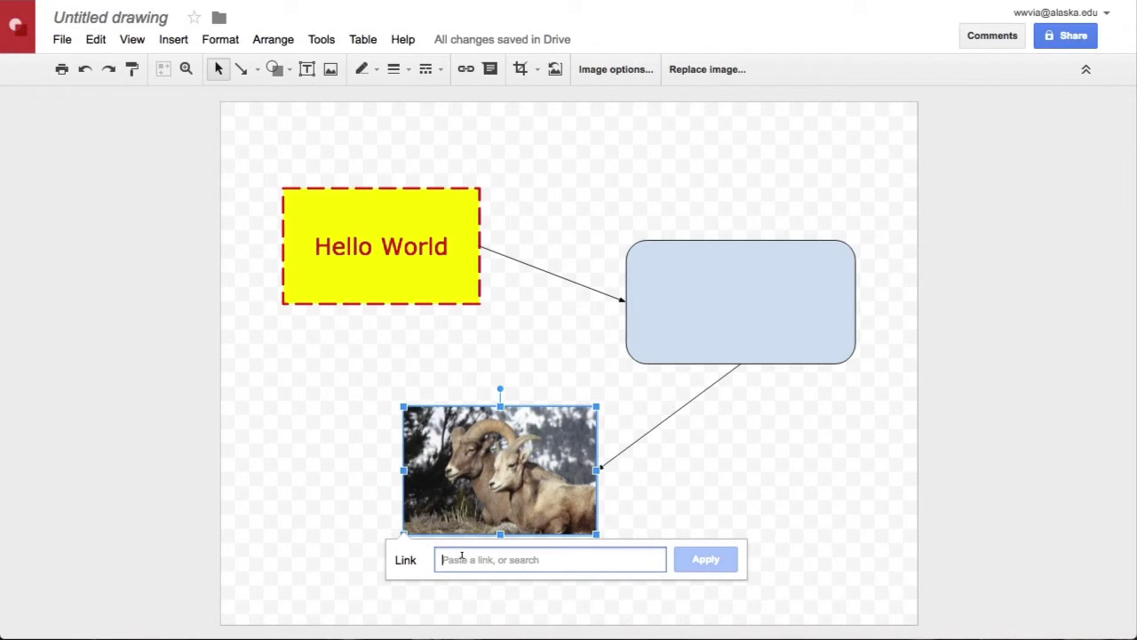
{"action": "type", "text": "https://www.uaf.edu"}
{"action": "left_click", "coordinate": [705, 558]}
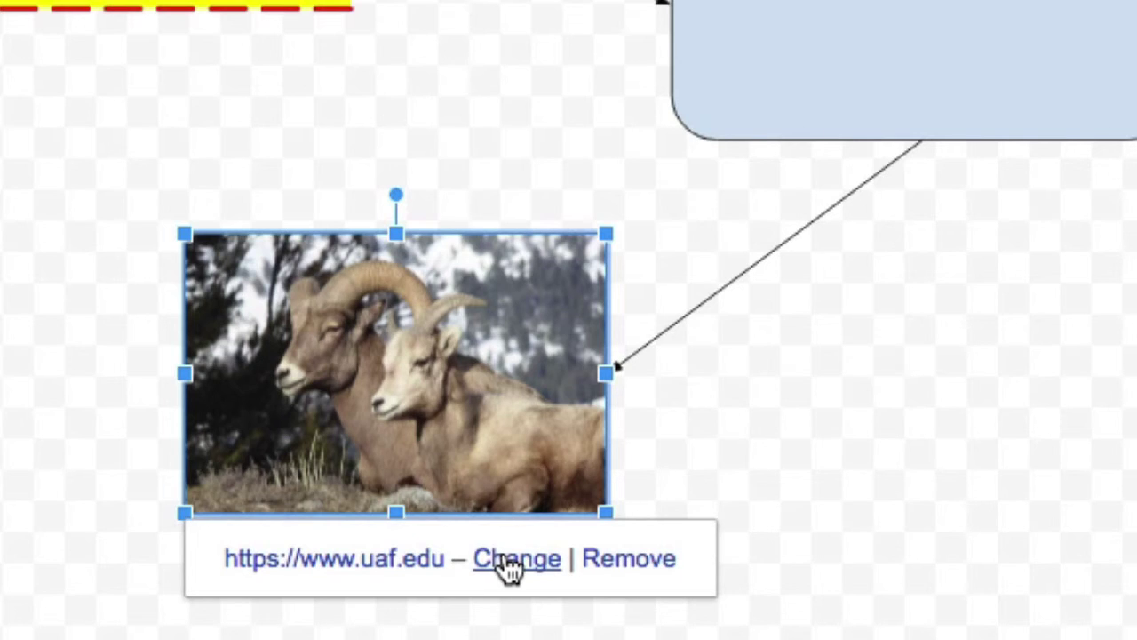
{"action": "left_click", "coordinate": [1011, 390]}
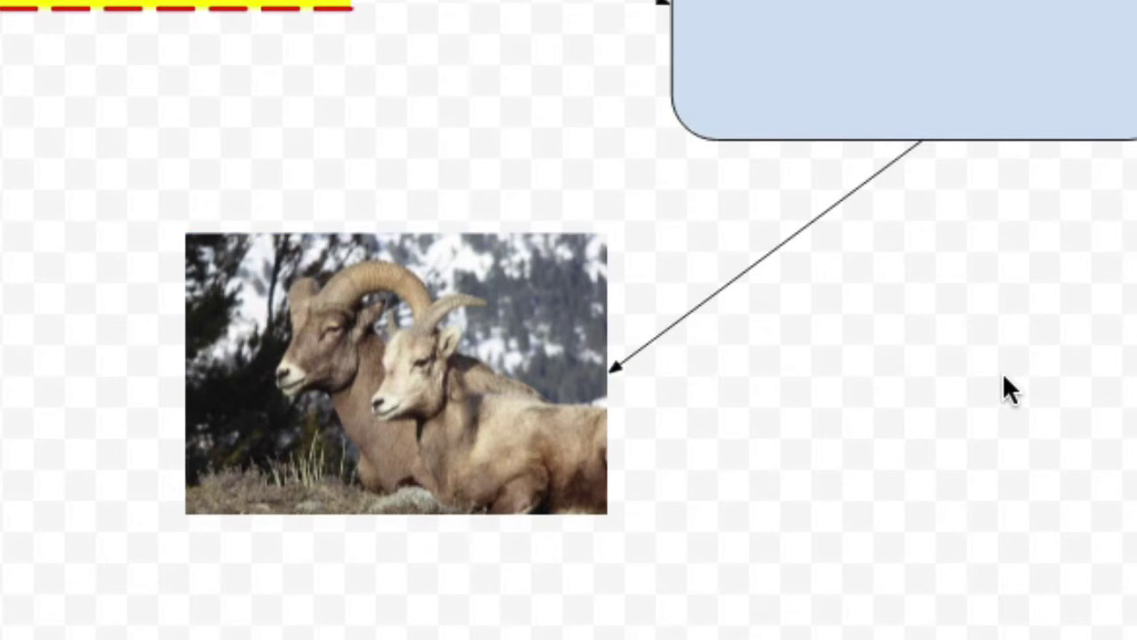
{"action": "left_click", "coordinate": [477, 353]}
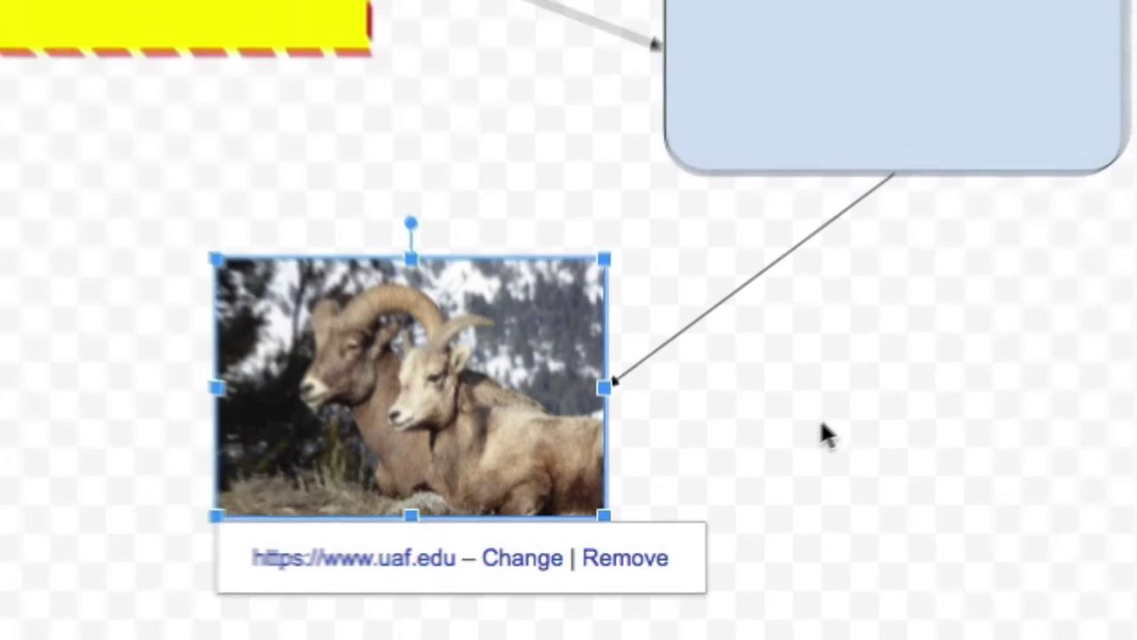
{"action": "left_click", "coordinate": [847, 420]}
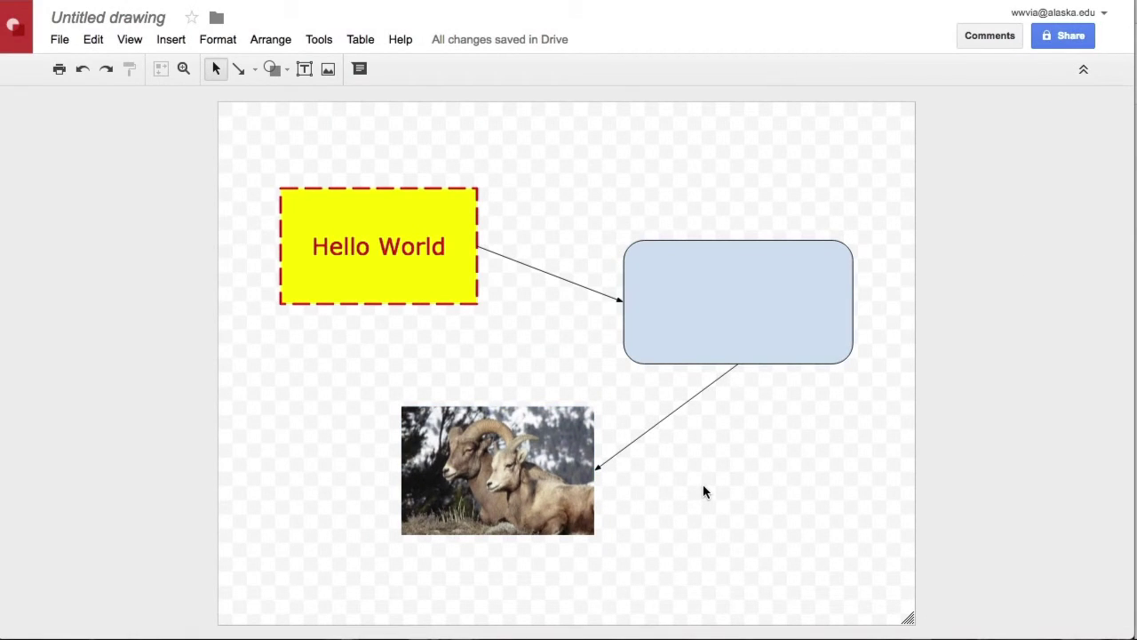
Name the untitled drawing 'My Drawing' when starting to share it
{"action": "left_click", "coordinate": [1070, 36]}
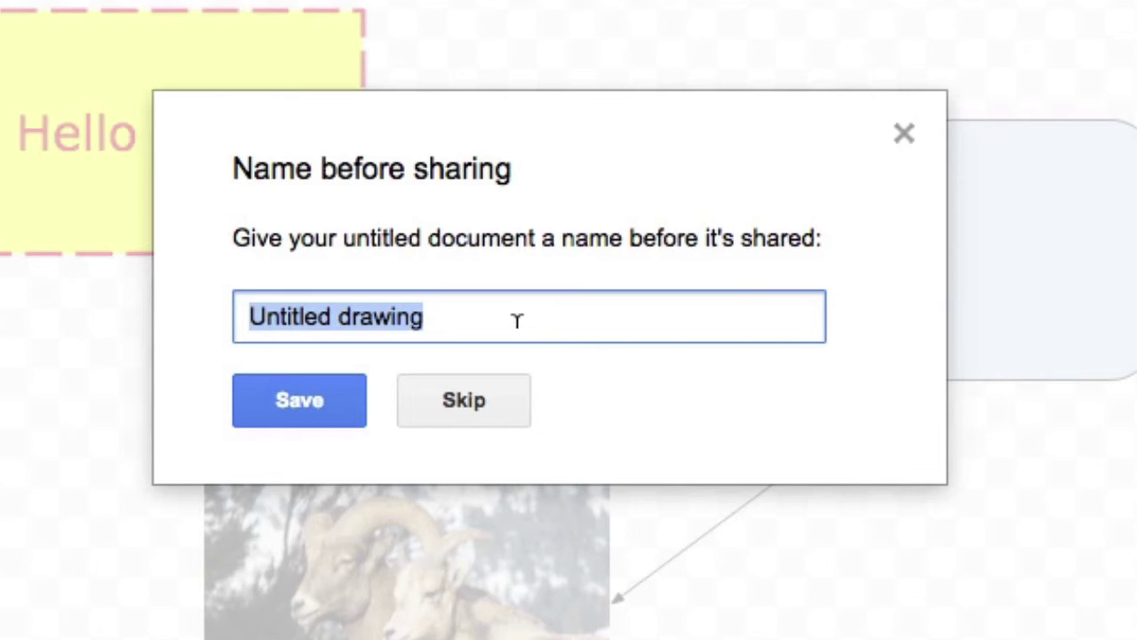
{"action": "type", "text": "My Drawing"}
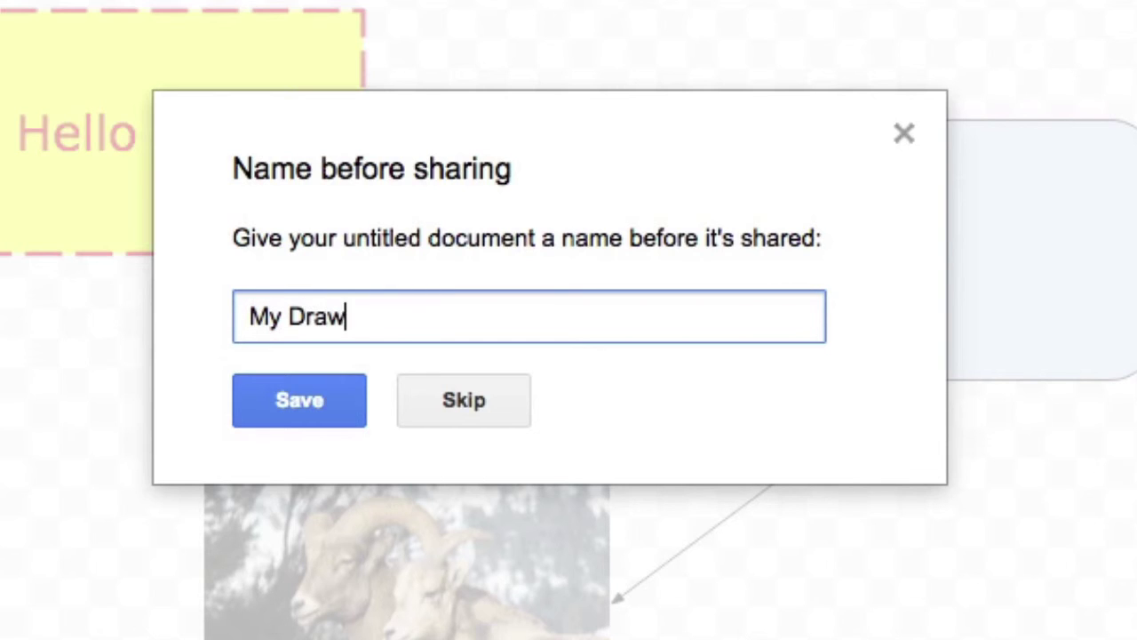
{"action": "left_click", "coordinate": [275, 397]}
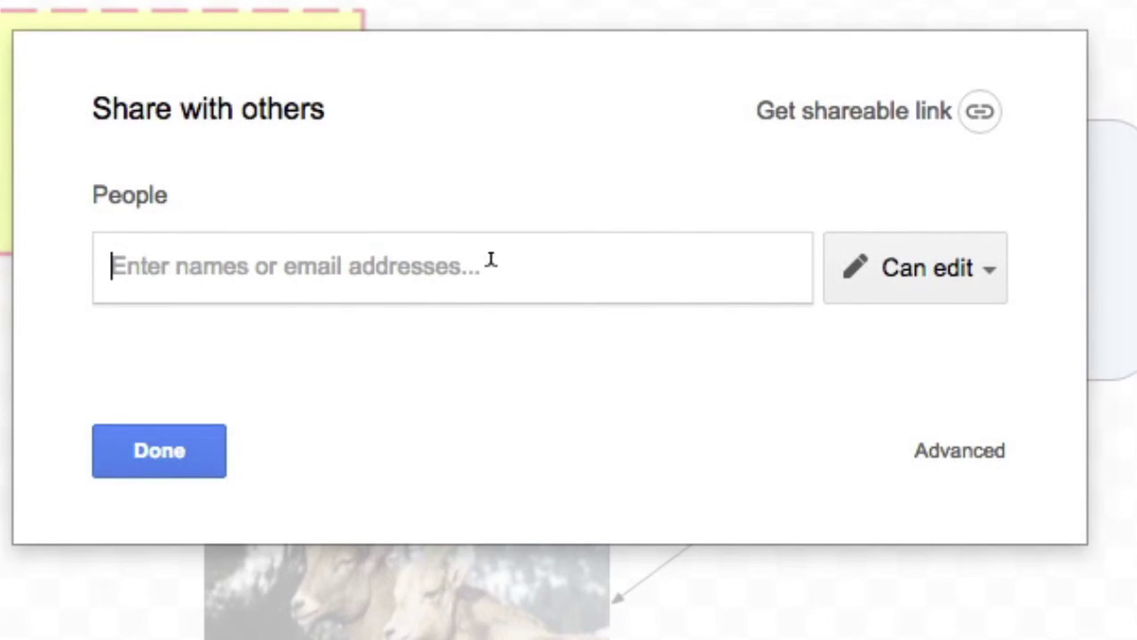
Review the permission and advanced link-sharing options, leaving the drawing private
{"action": "left_click", "coordinate": [991, 268]}
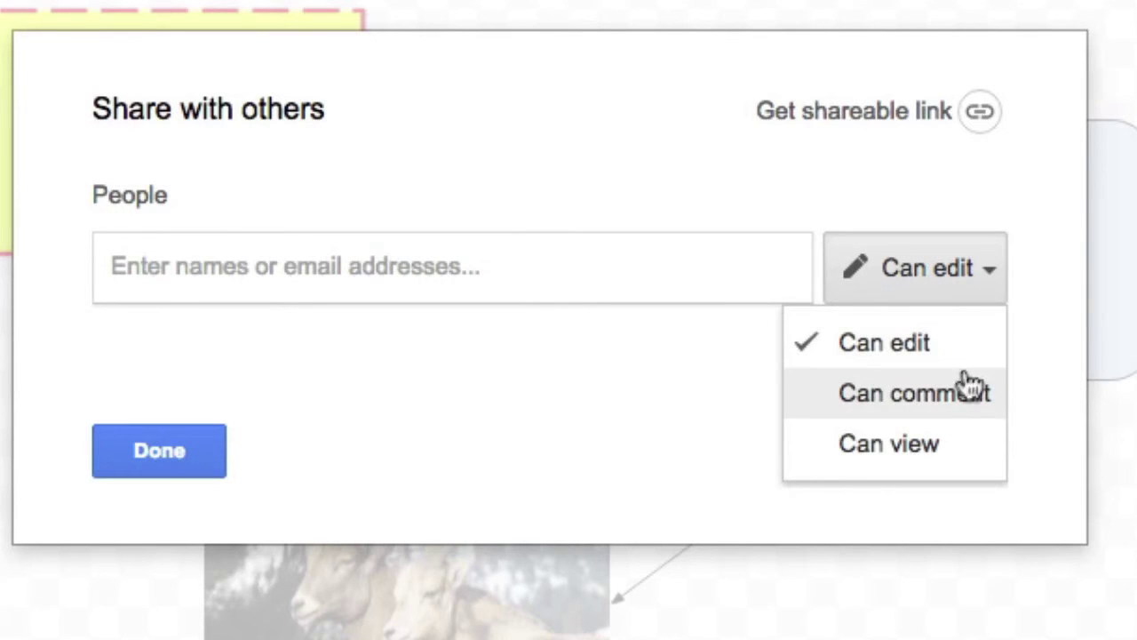
{"action": "left_click", "coordinate": [980, 260]}
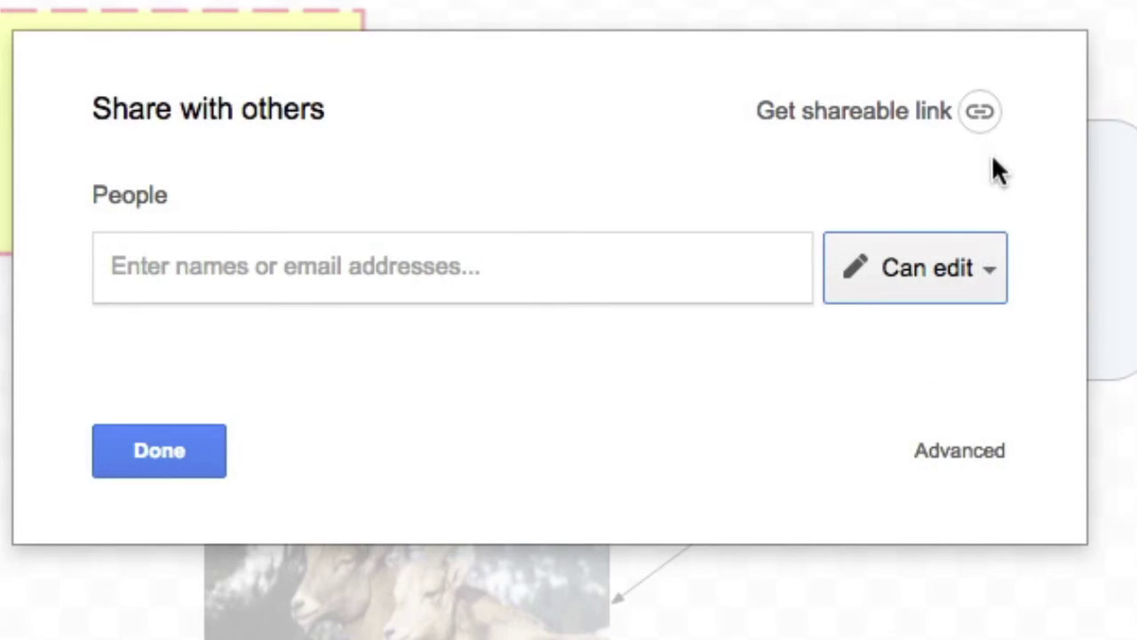
{"action": "left_click", "coordinate": [973, 455]}
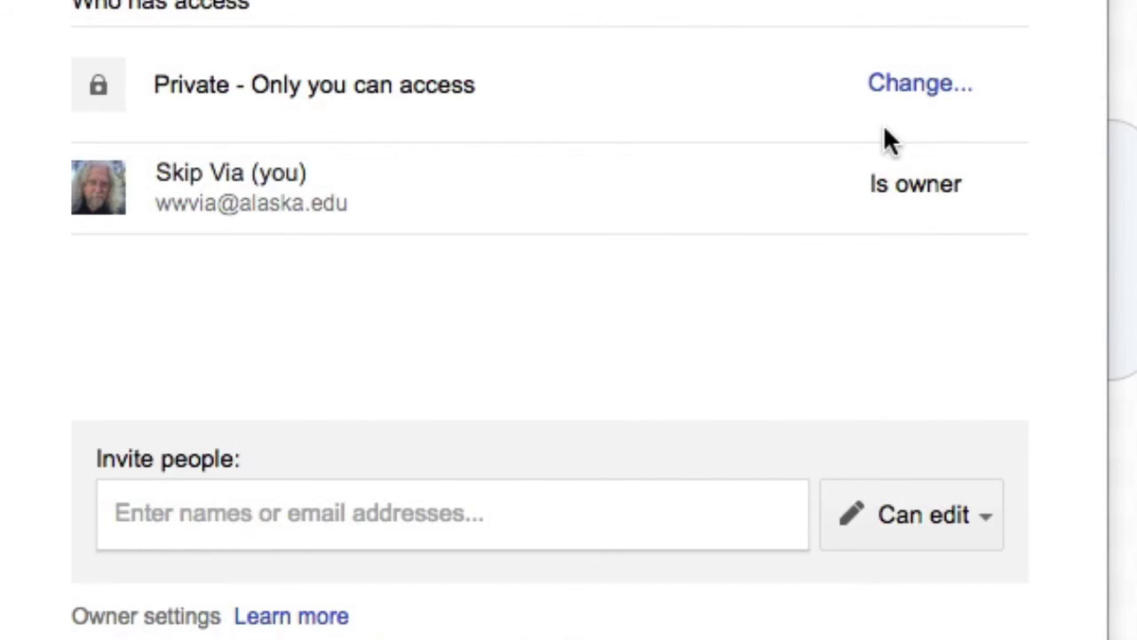
{"action": "left_click", "coordinate": [924, 85]}
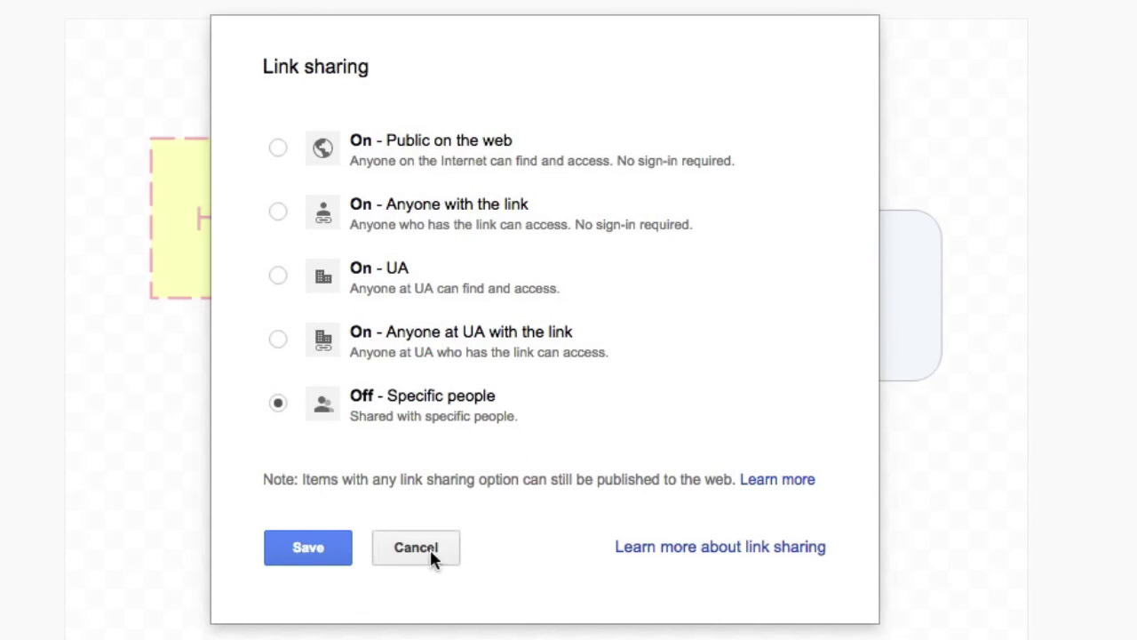
{"action": "left_click", "coordinate": [411, 548]}
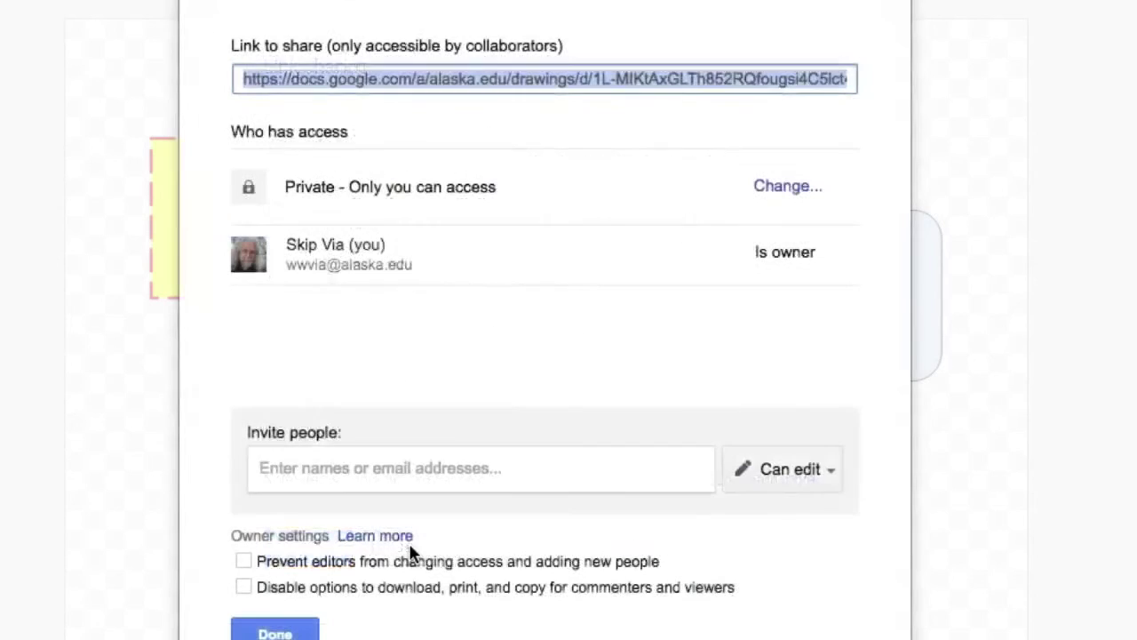
{"action": "left_click", "coordinate": [292, 632]}
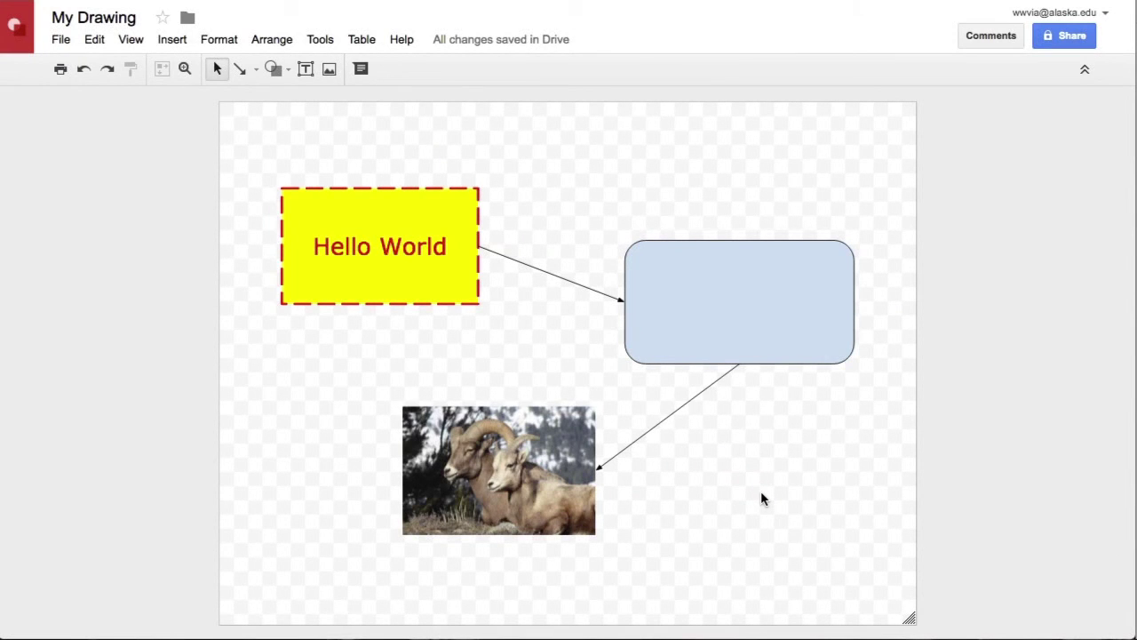